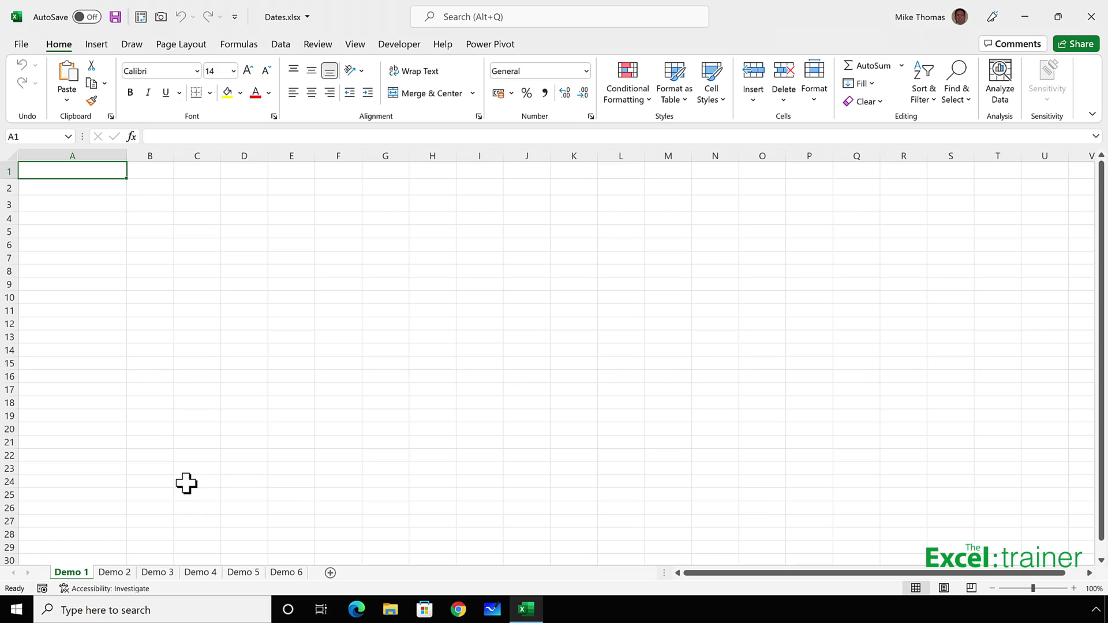
# - Enter the date 06/02/2022 in cell A1
pyautogui.write('06')
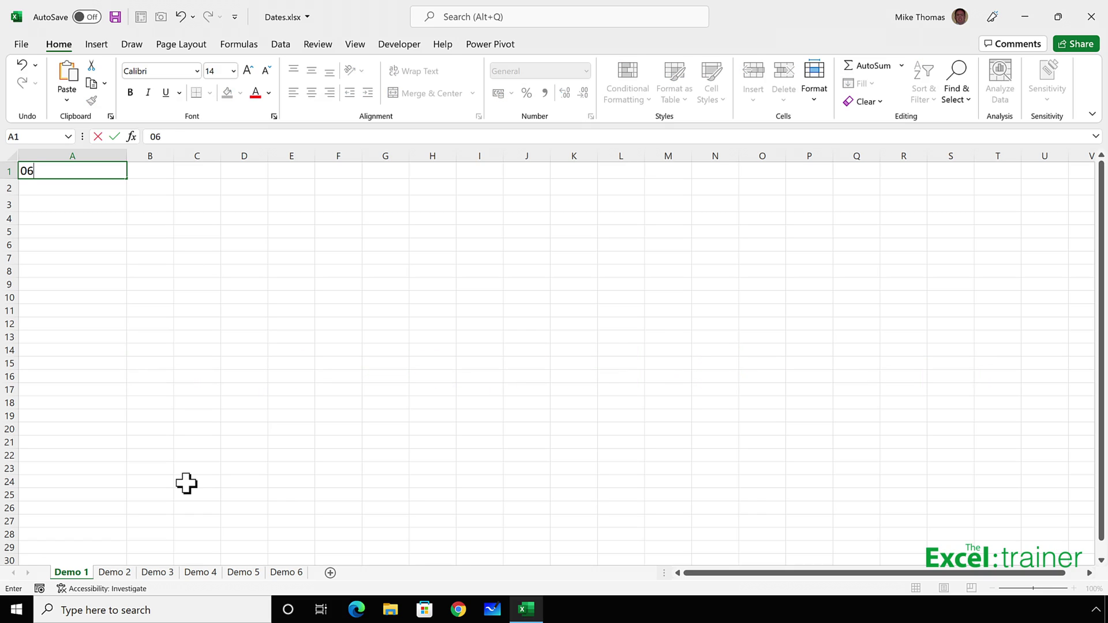
pyautogui.write('/02/2022')
pyautogui.hotkey('ctrl', 'Return')
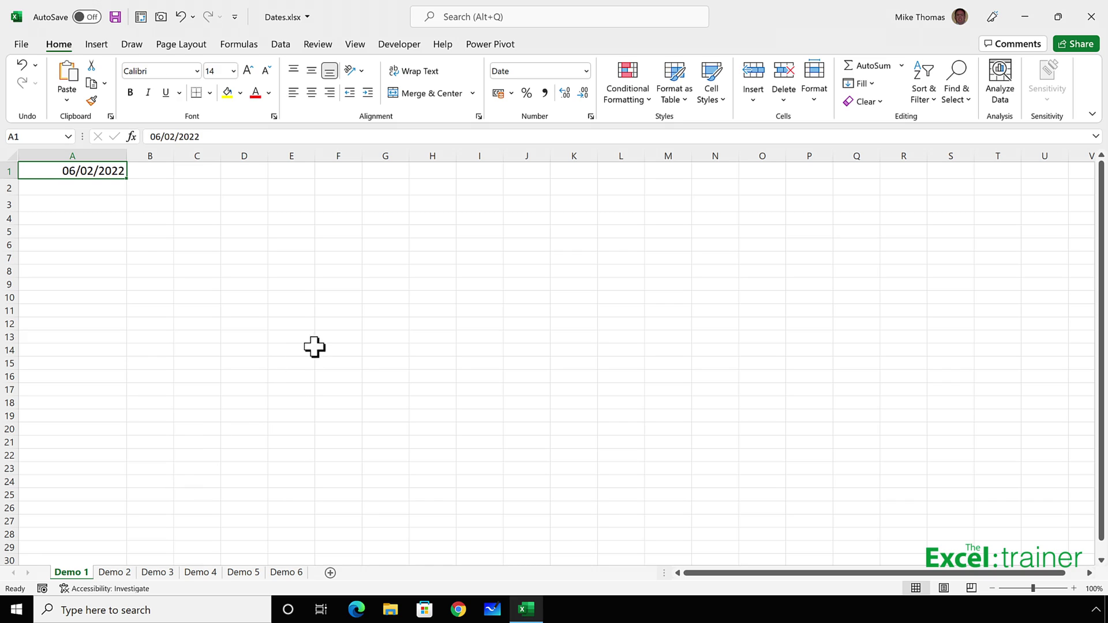
# - Apply the Long Date format so A1 reads 06 February 2022
pyautogui.click(587, 71)
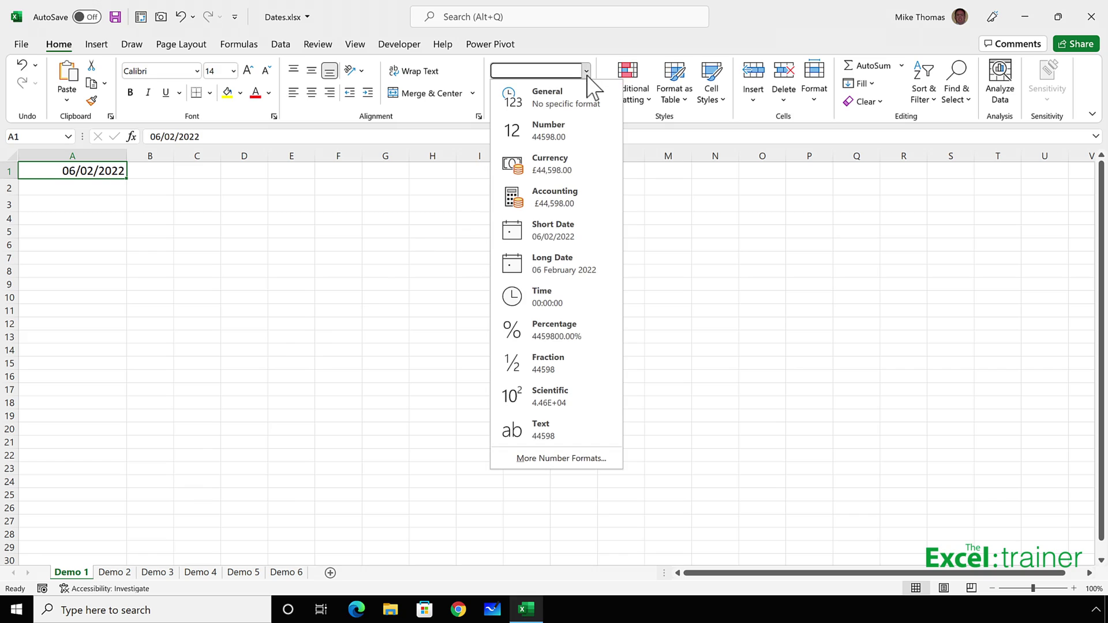
pyautogui.click(578, 264)
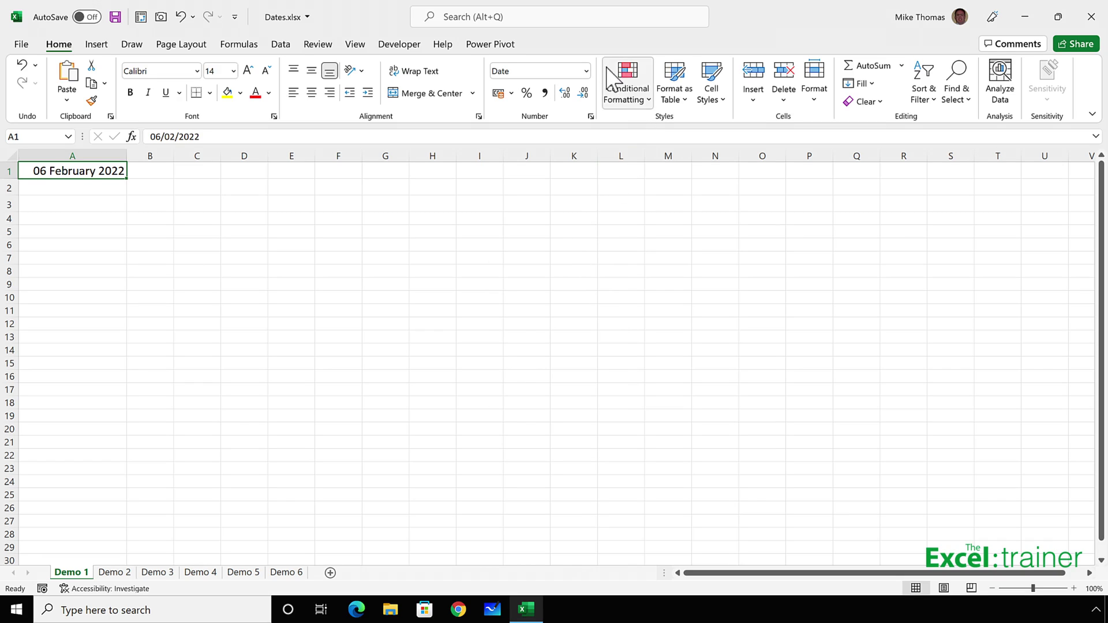
# - Give A1 the custom number format YYYY-MMM-dd so it shows 2022-Feb-06
pyautogui.click(587, 71)
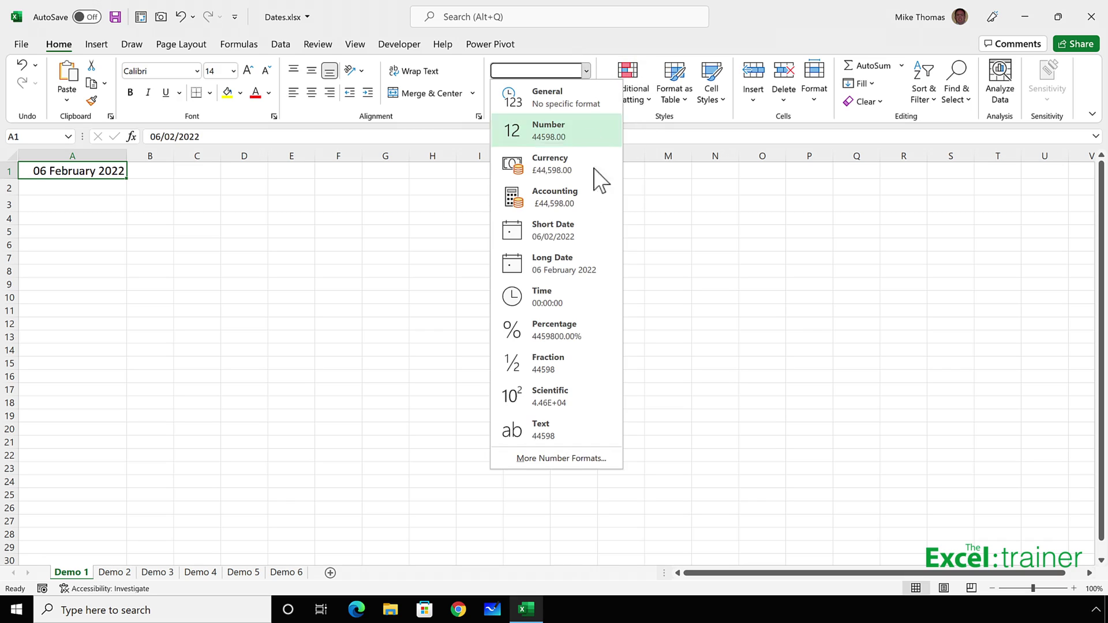
pyautogui.click(598, 459)
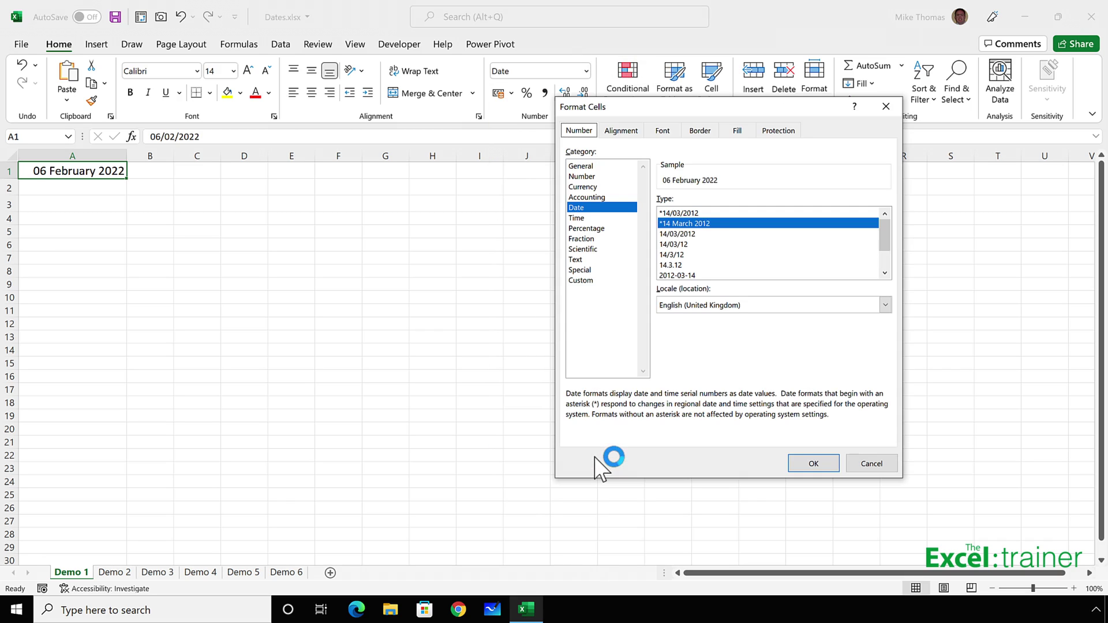
pyautogui.click(590, 280)
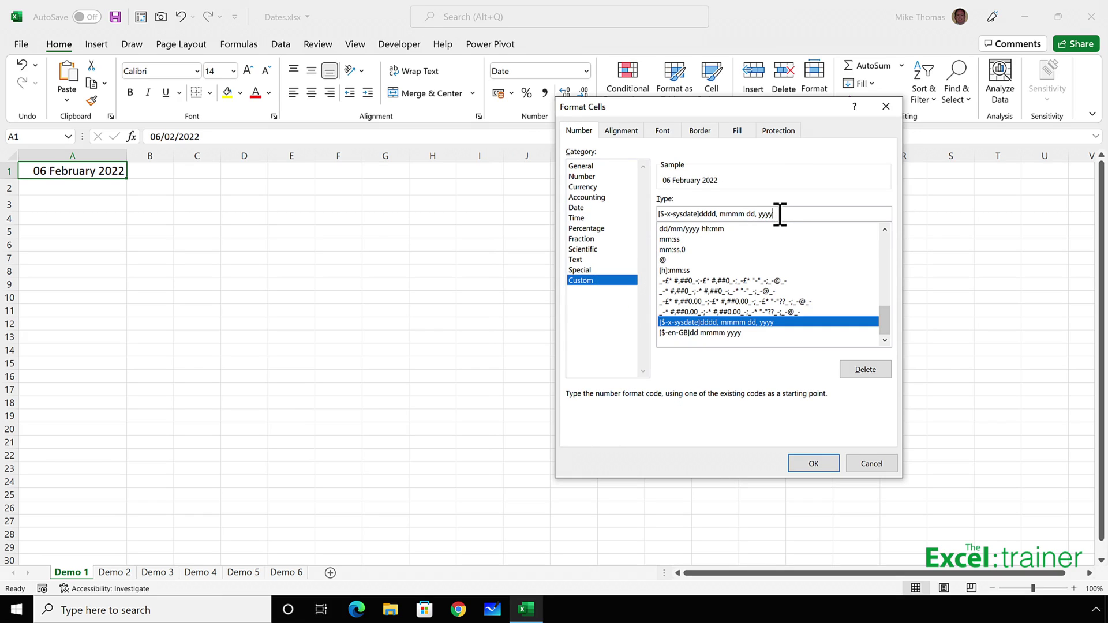
pyautogui.moveTo(780, 214); pyautogui.dragTo(653, 222)
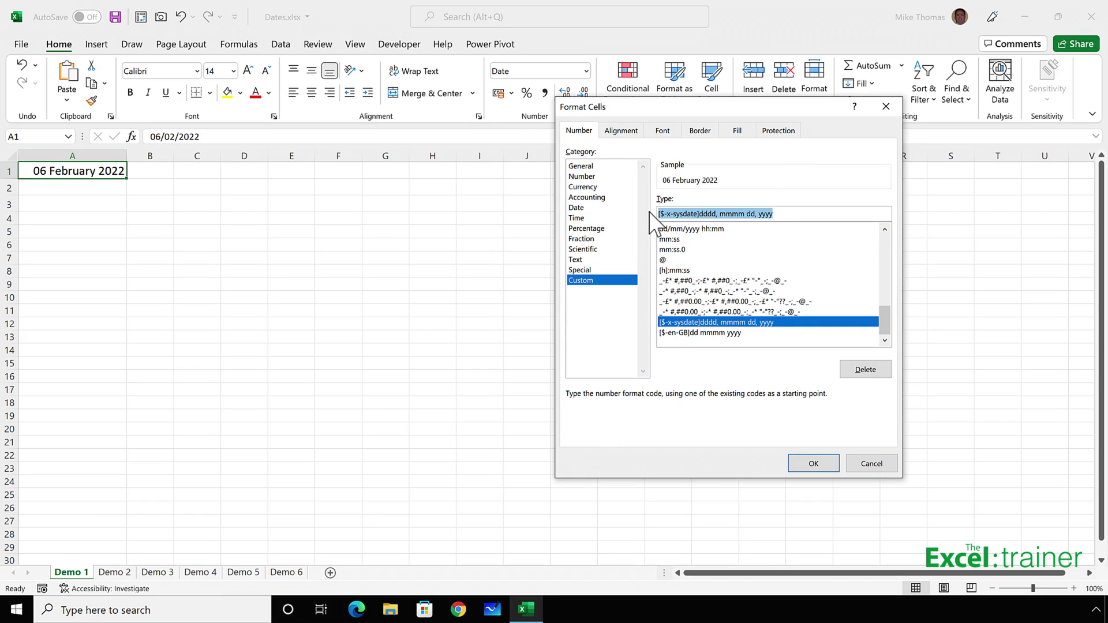
pyautogui.press('Delete')
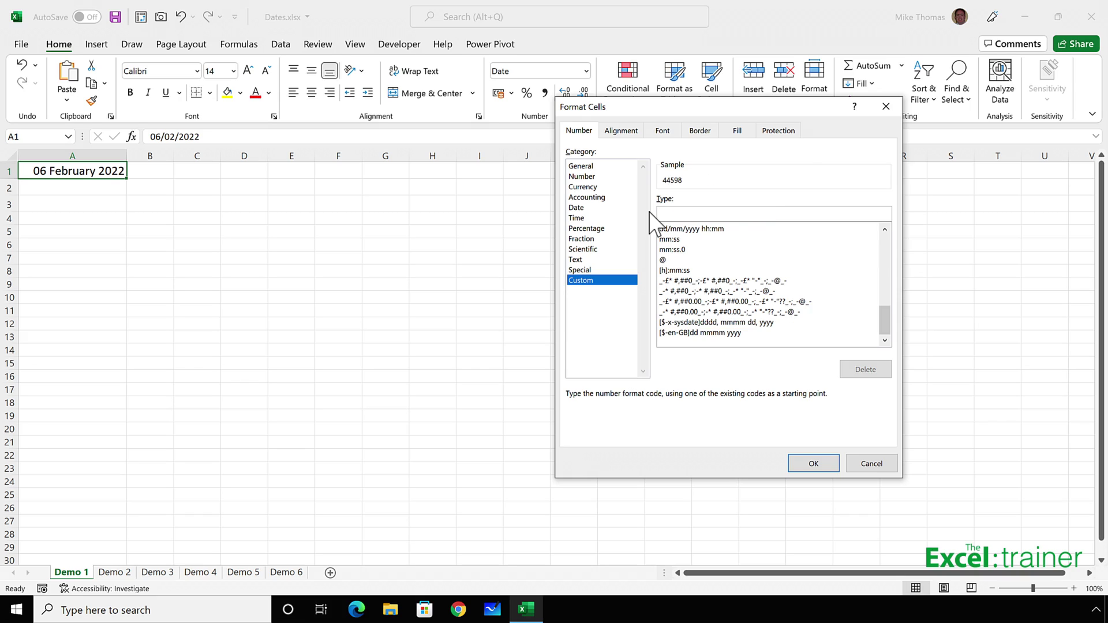
pyautogui.write('YYYY-MMM-dd')
pyautogui.click(814, 464)
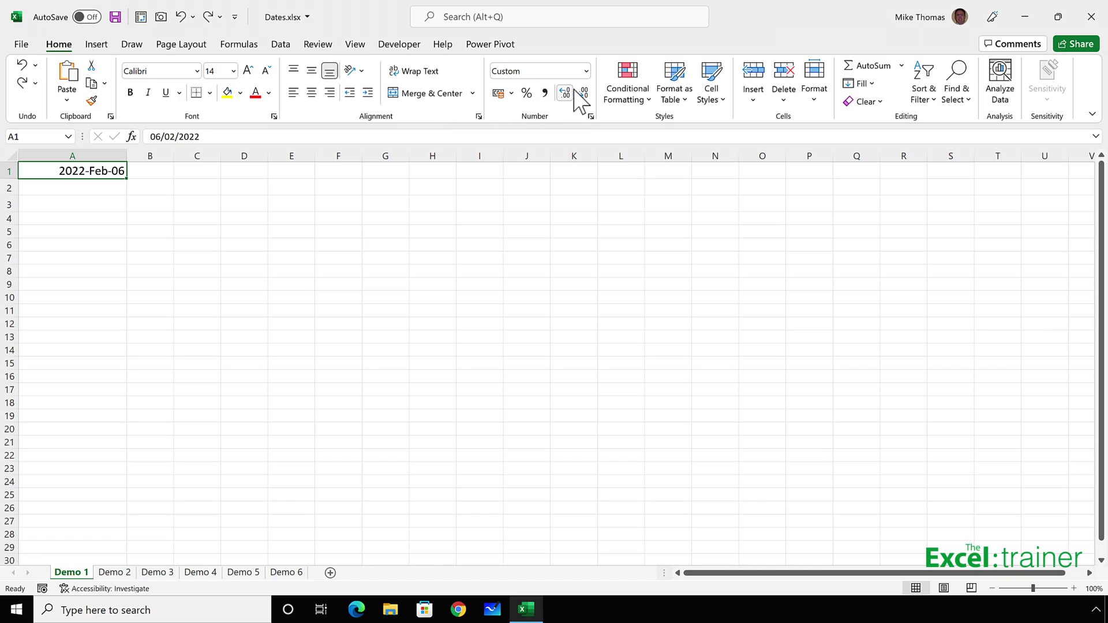
# - Set A1 to General format to reveal the serial number 44598
pyautogui.click(586, 71)
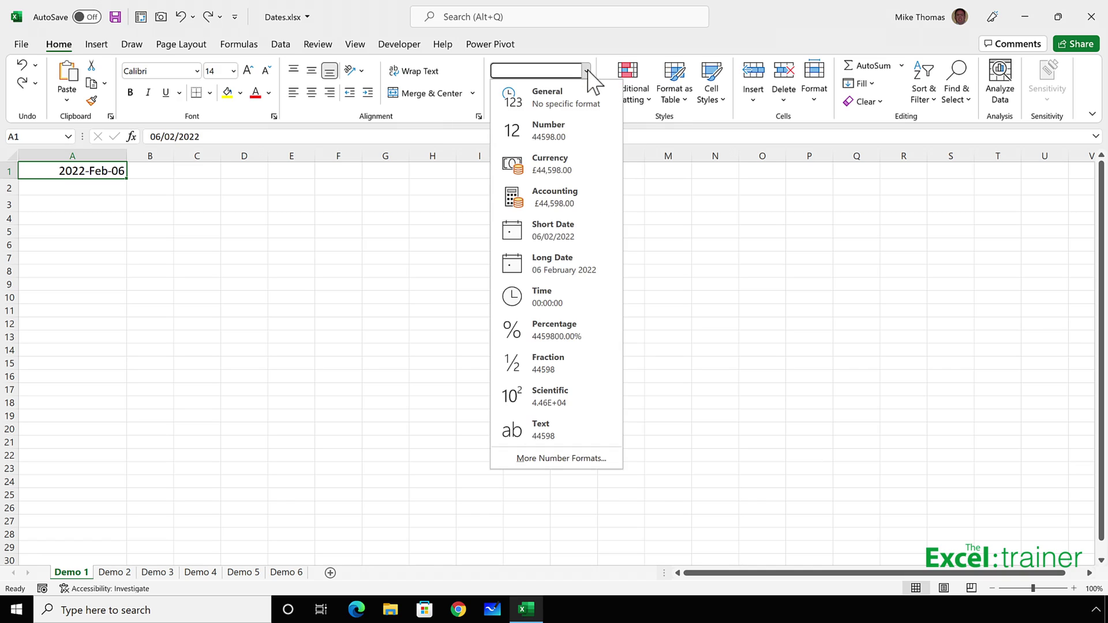
pyautogui.click(584, 98)
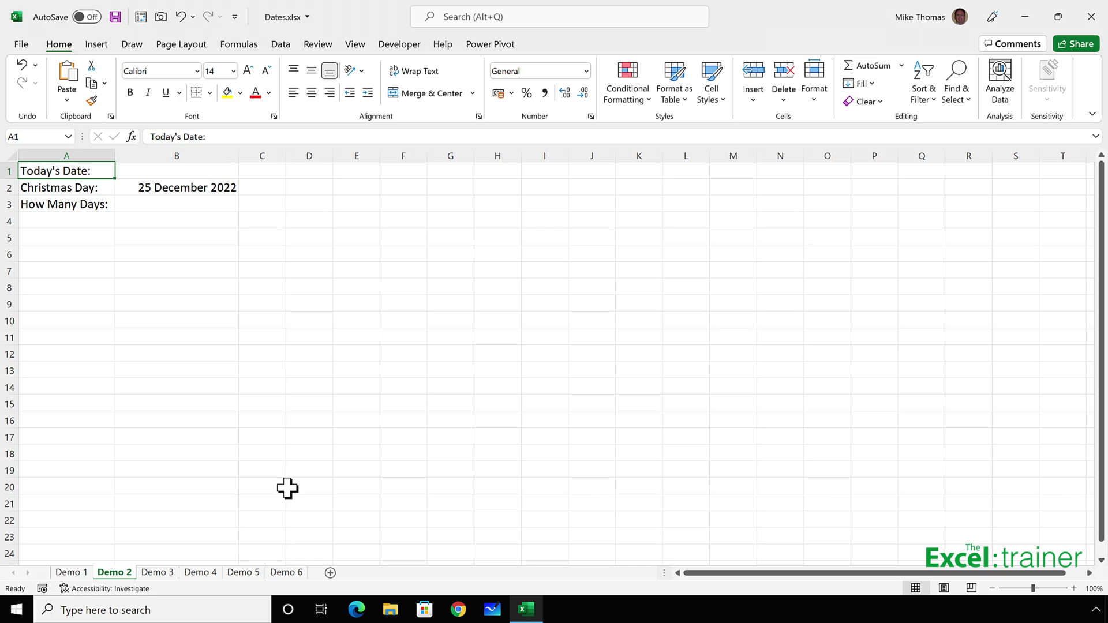
# - Enter =TODAY() in B1 and show it as Long Date, 16 January 2022
pyautogui.click(207, 168)
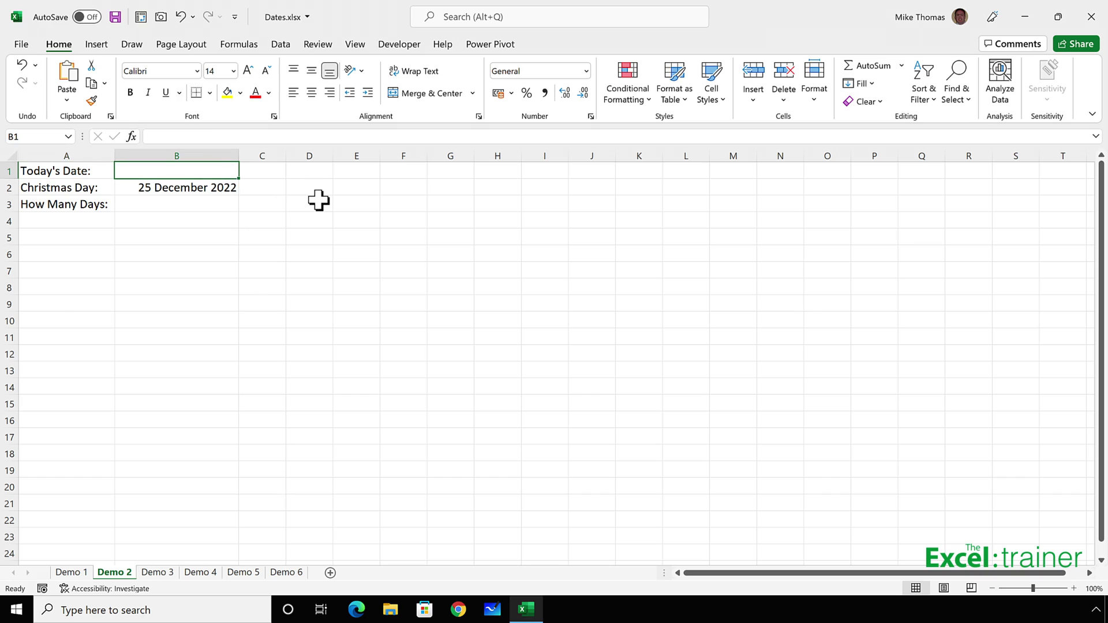
pyautogui.write('=today')
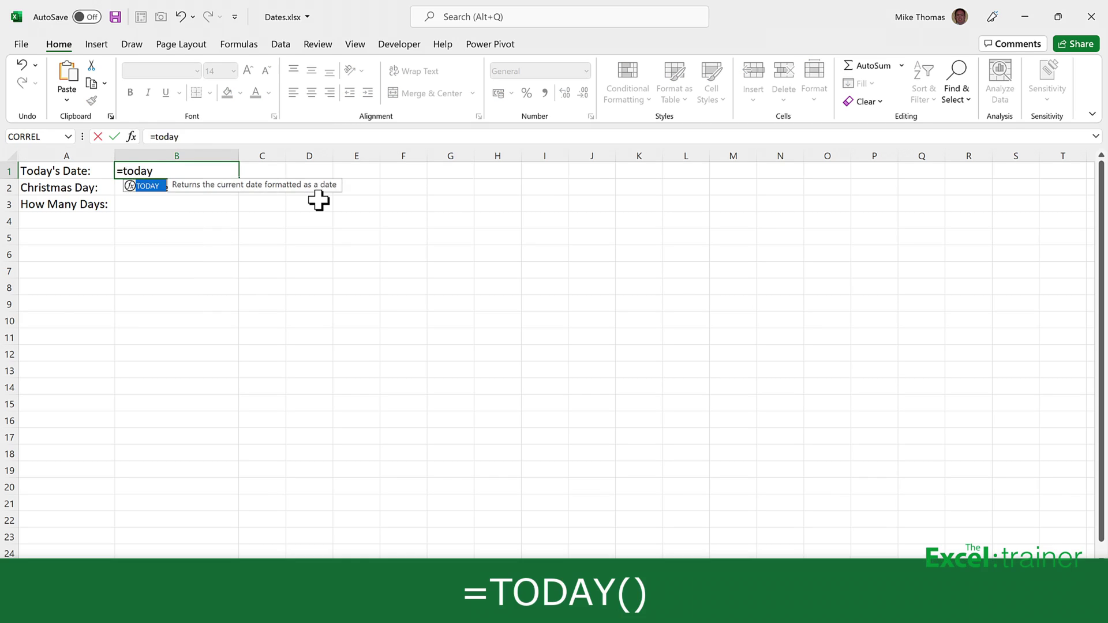
pyautogui.write('()')
pyautogui.hotkey('ctrl', 'Return')
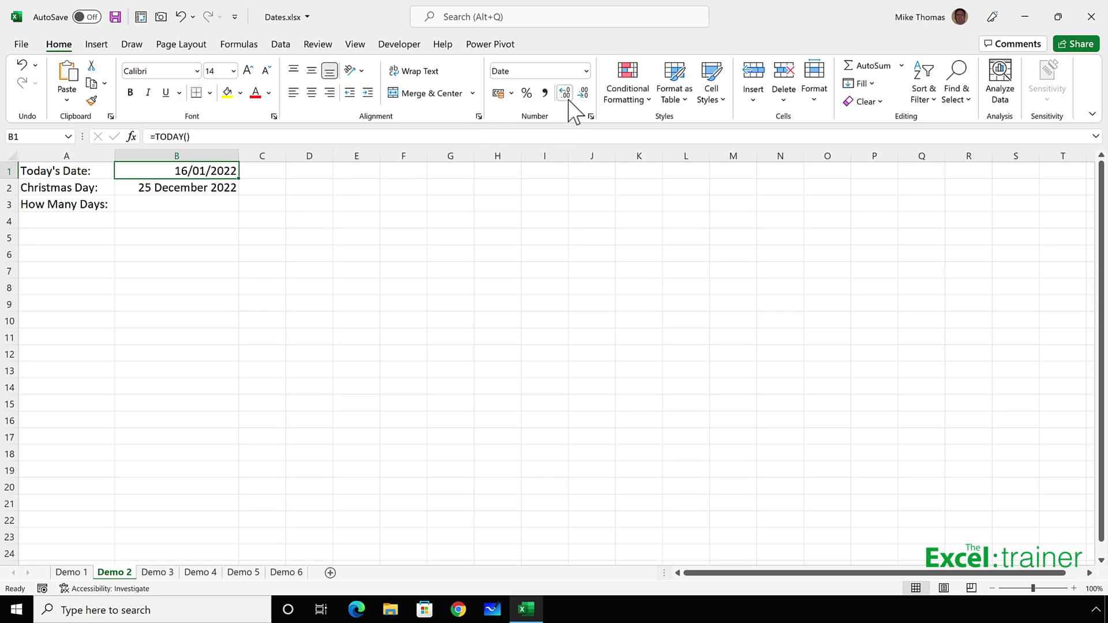
pyautogui.click(587, 71)
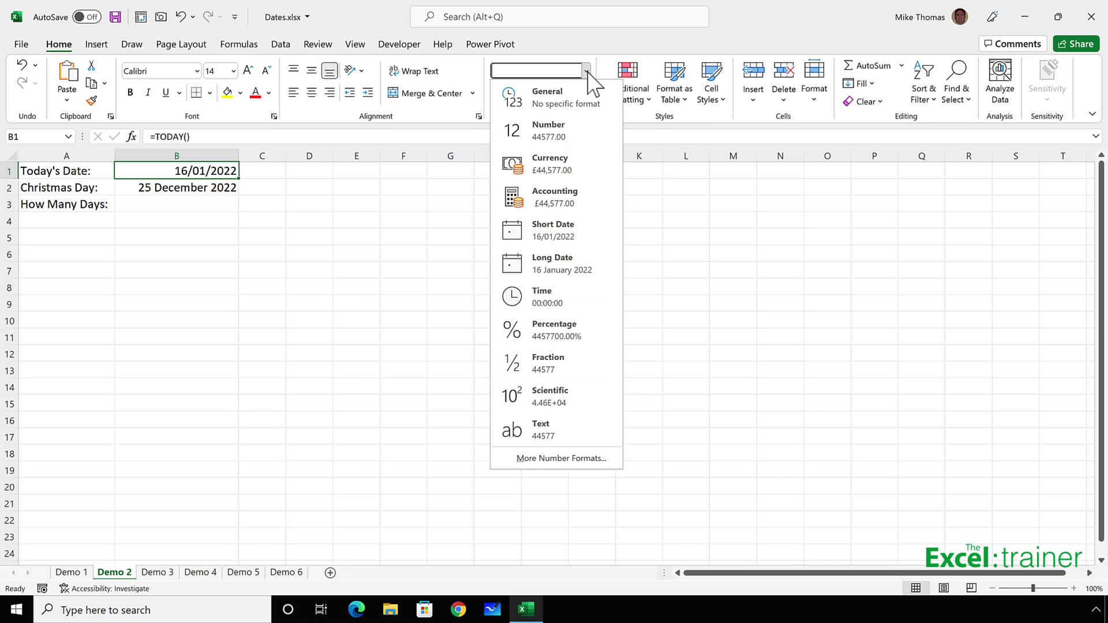
pyautogui.click(572, 261)
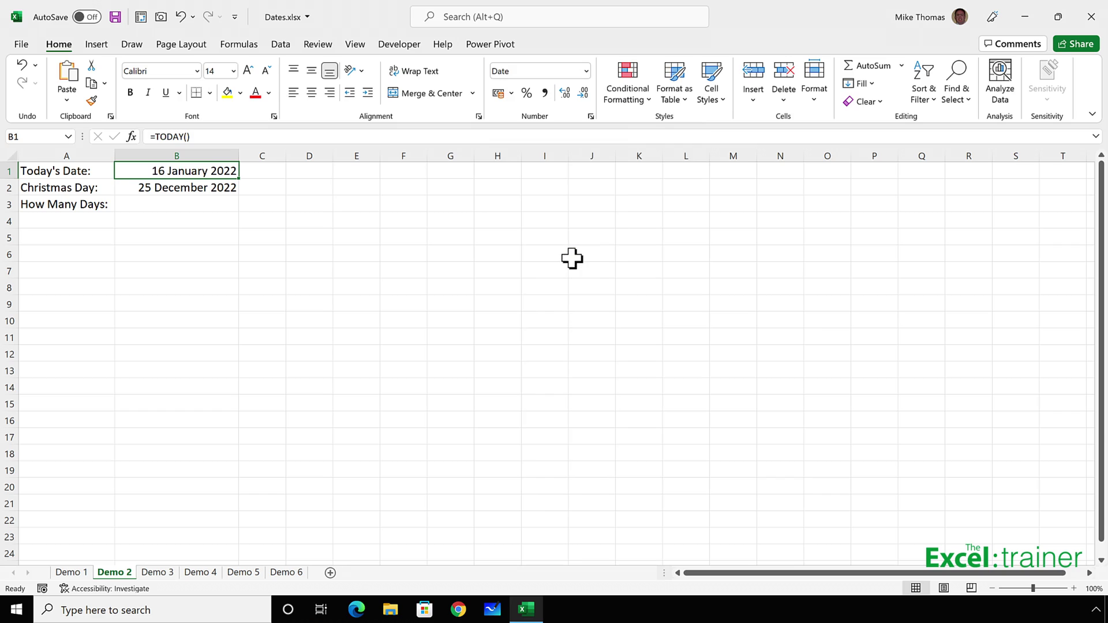
pyautogui.click(227, 207)
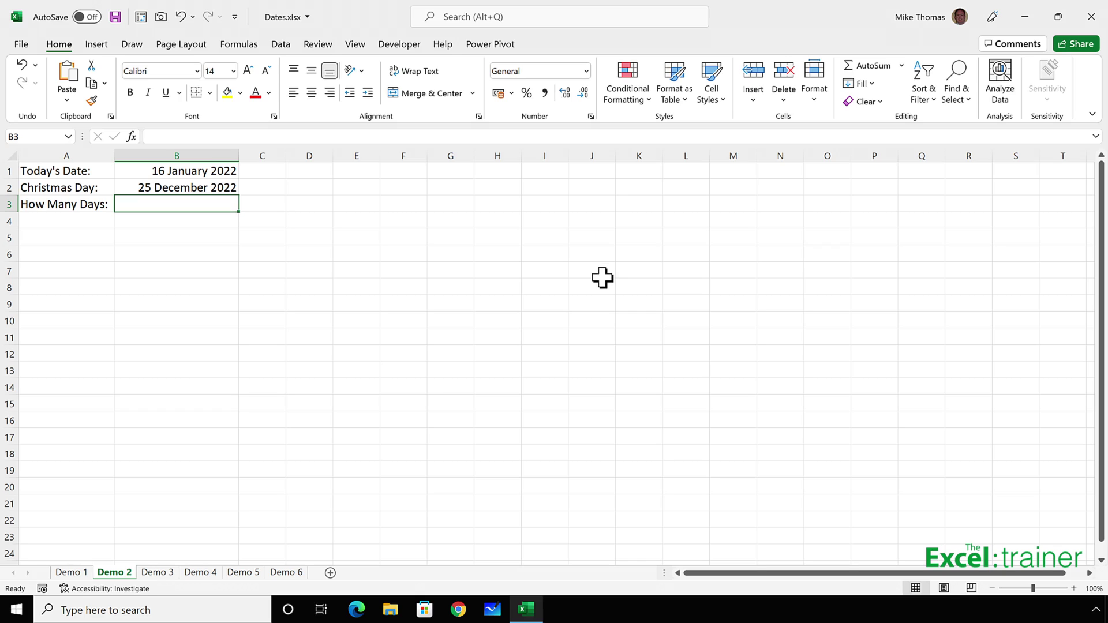
# - Enter =B2-B1 in B3 to count the 343 days until Christmas
pyautogui.write('=')
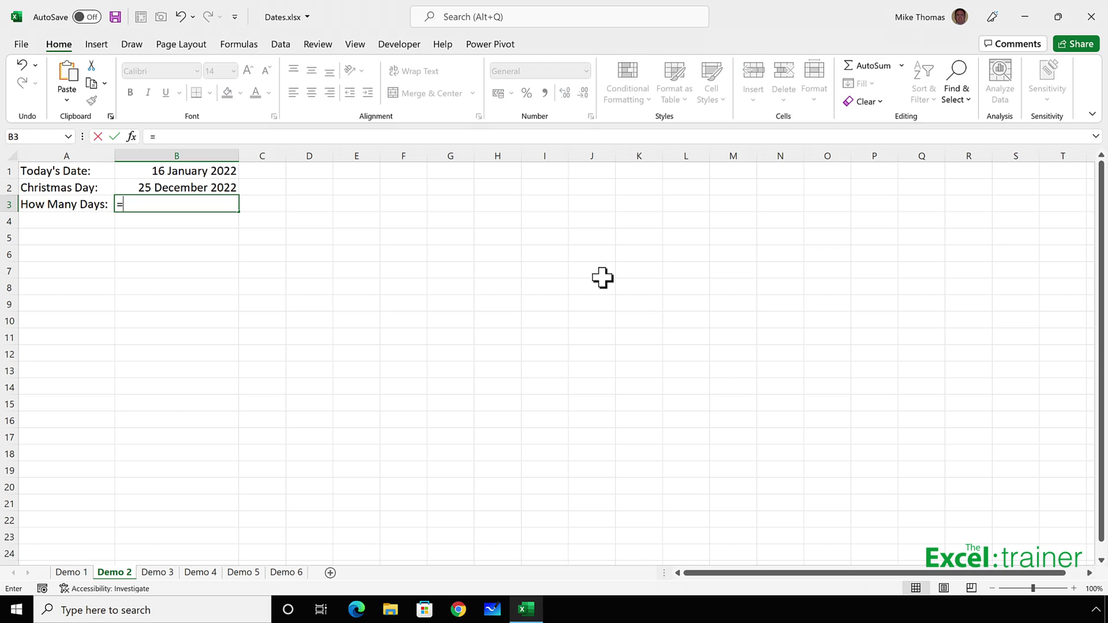
pyautogui.write('b2-b1')
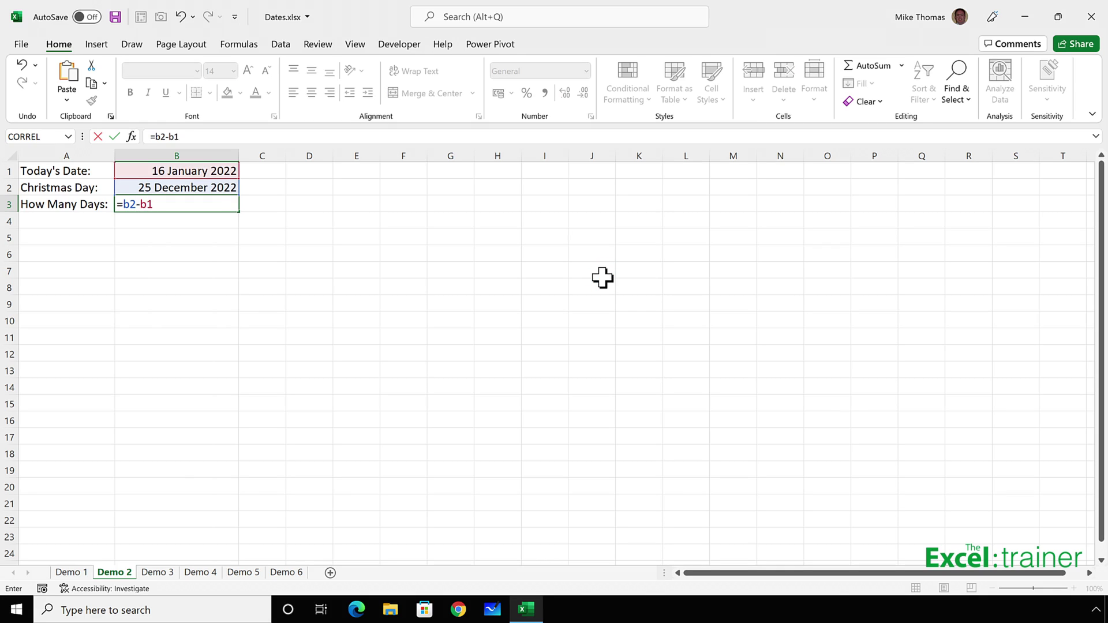
pyautogui.hotkey('ctrl', 'Return')
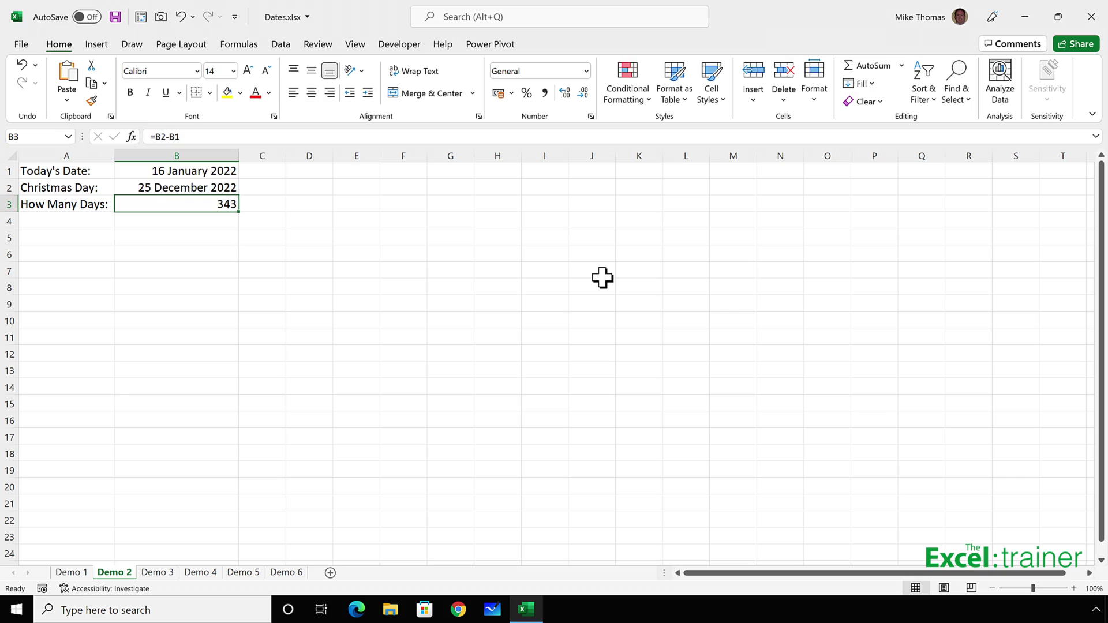
pyautogui.press('Up')
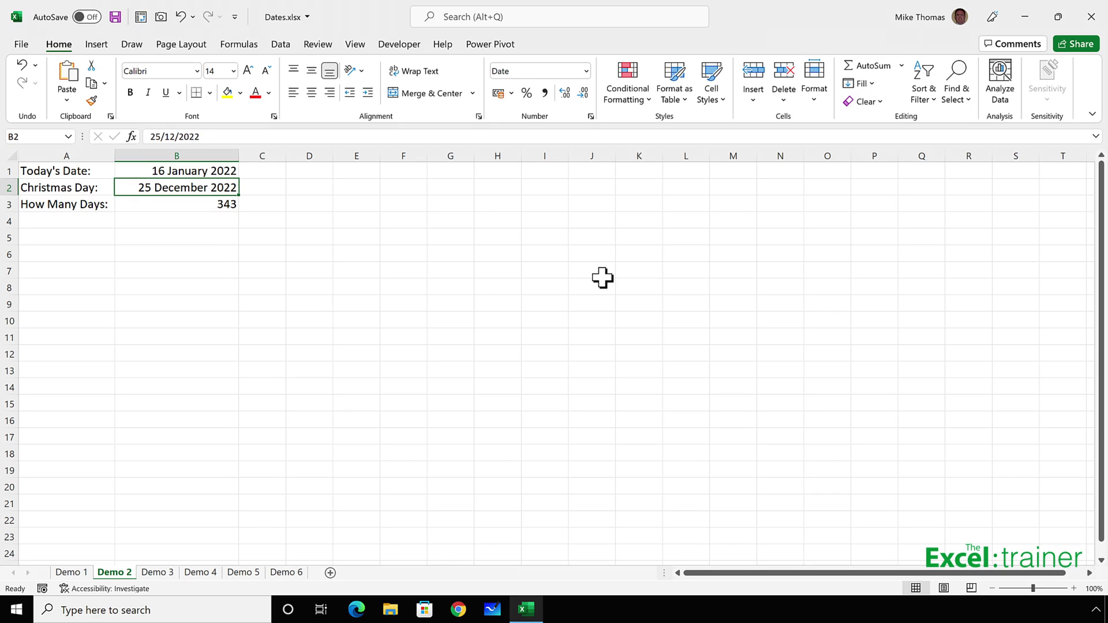
# - Replace B2's fixed date with =DATE(YEAR(TODAY()),12,25) for this year's Christmas
pyautogui.press('Delete')
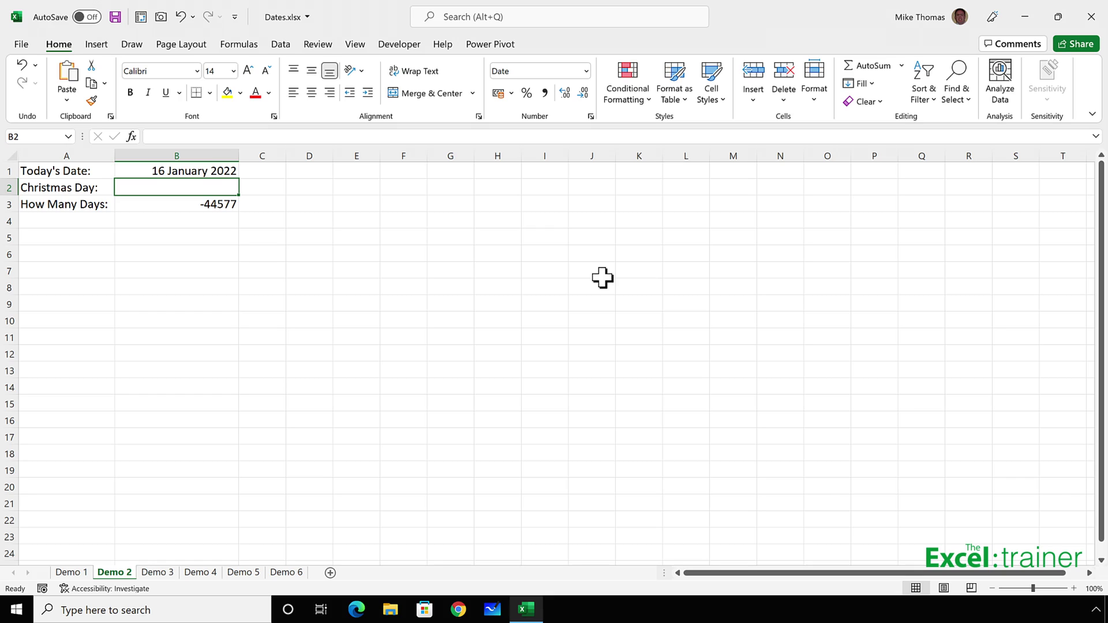
pyautogui.write('=')
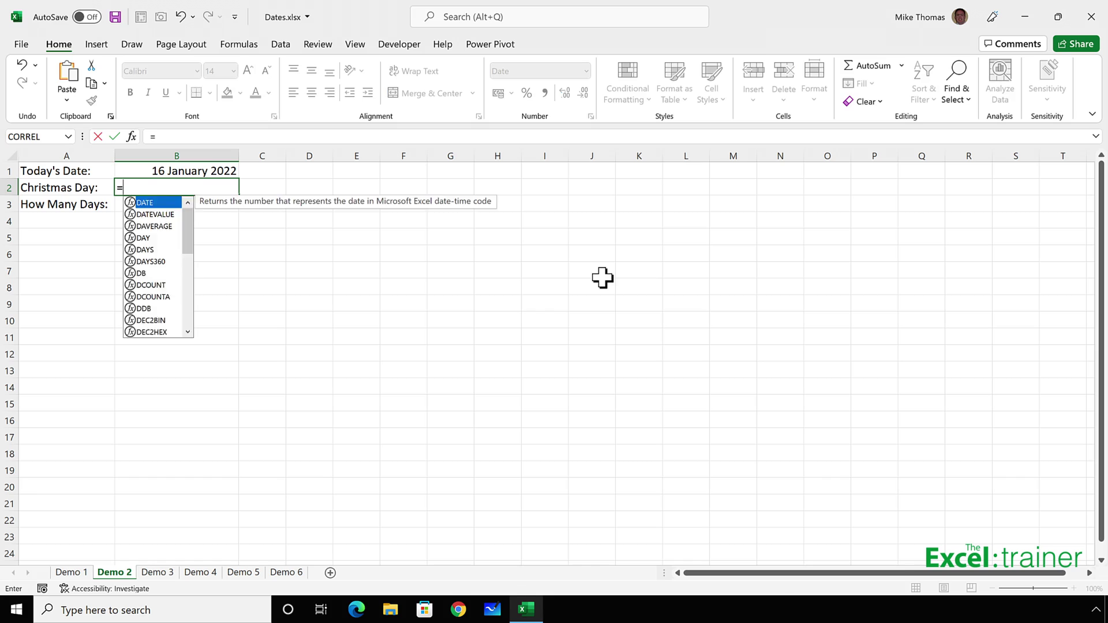
pyautogui.write('date(')
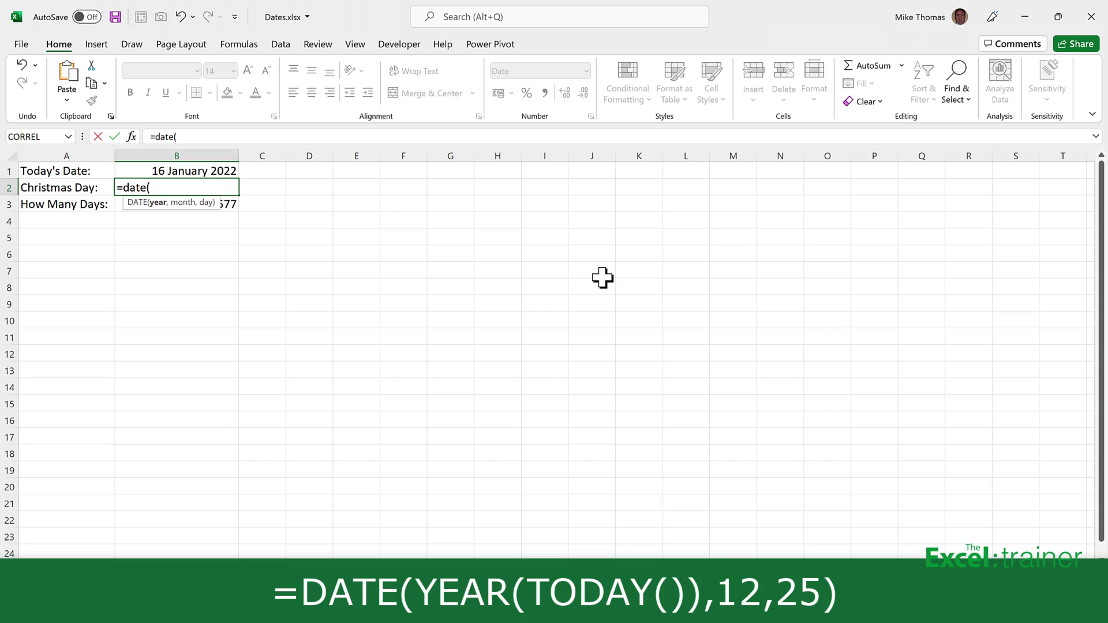
pyautogui.write('year(')
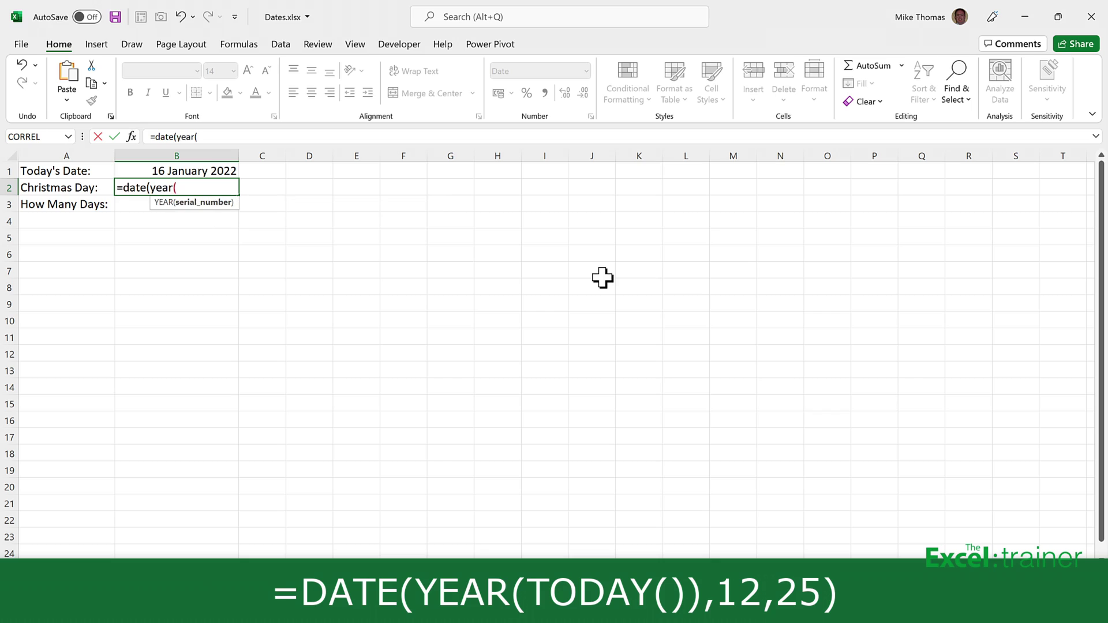
pyautogui.write('today')
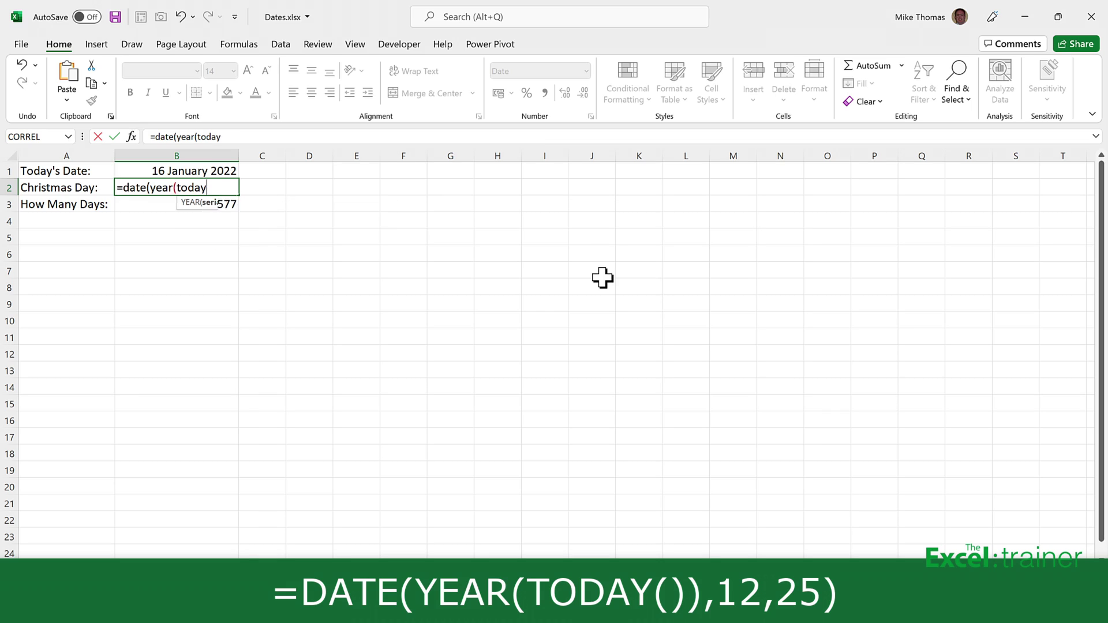
pyautogui.write('())')
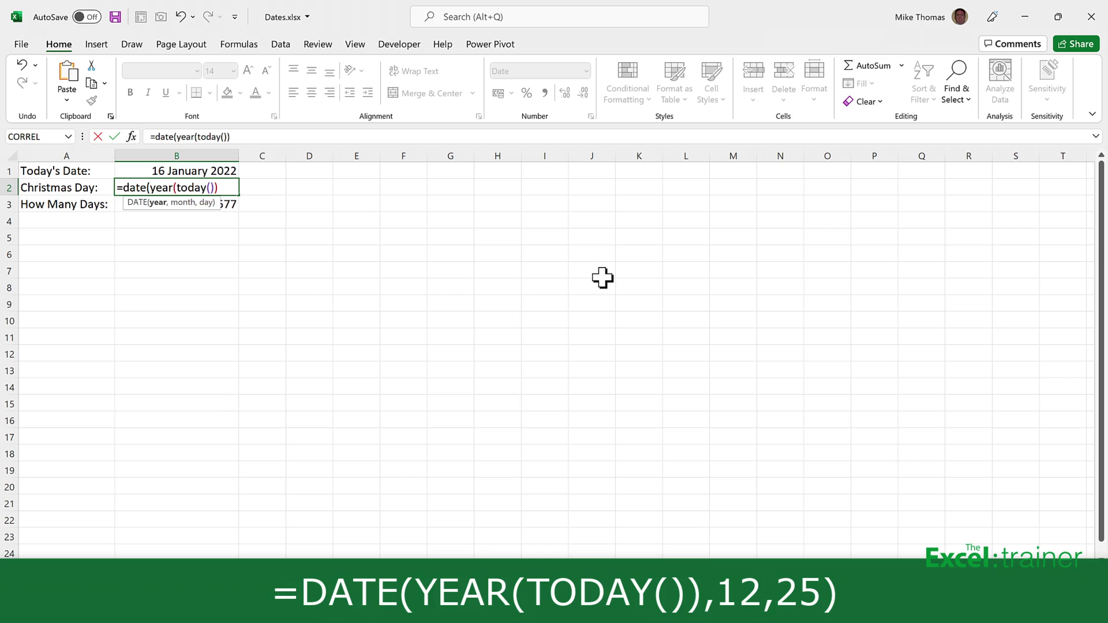
pyautogui.write(',12,25)')
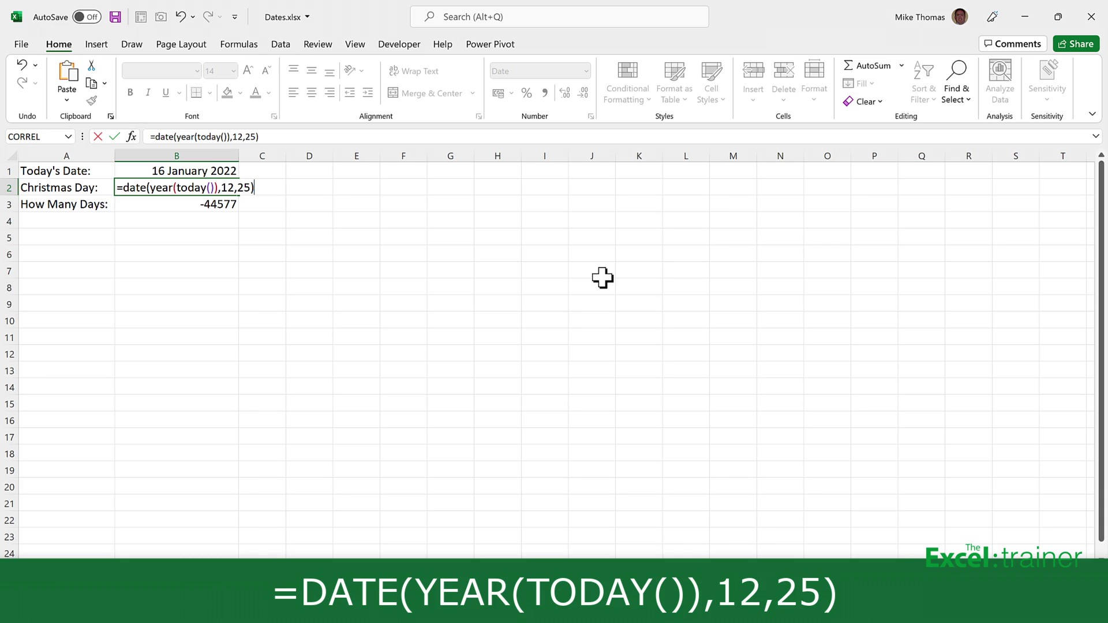
pyautogui.hotkey('ctrl', 'Return')
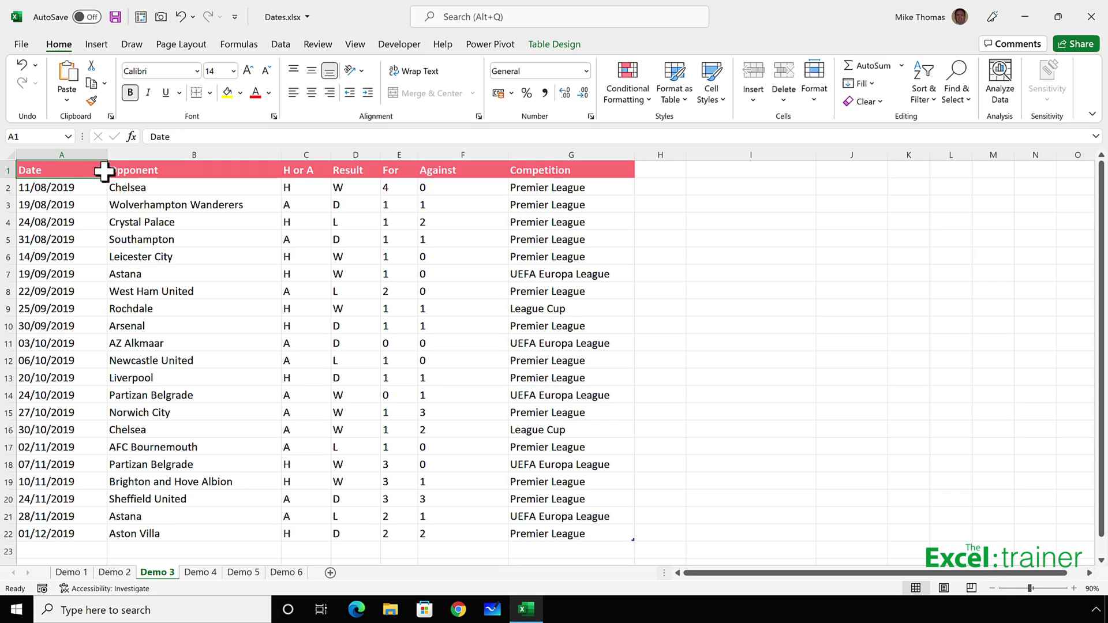
# - Apply the custom format dddd to the match dates A2:A22 to show weekday names
pyautogui.click(81, 187)
pyautogui.moveTo(81, 199); pyautogui.dragTo(73, 532)
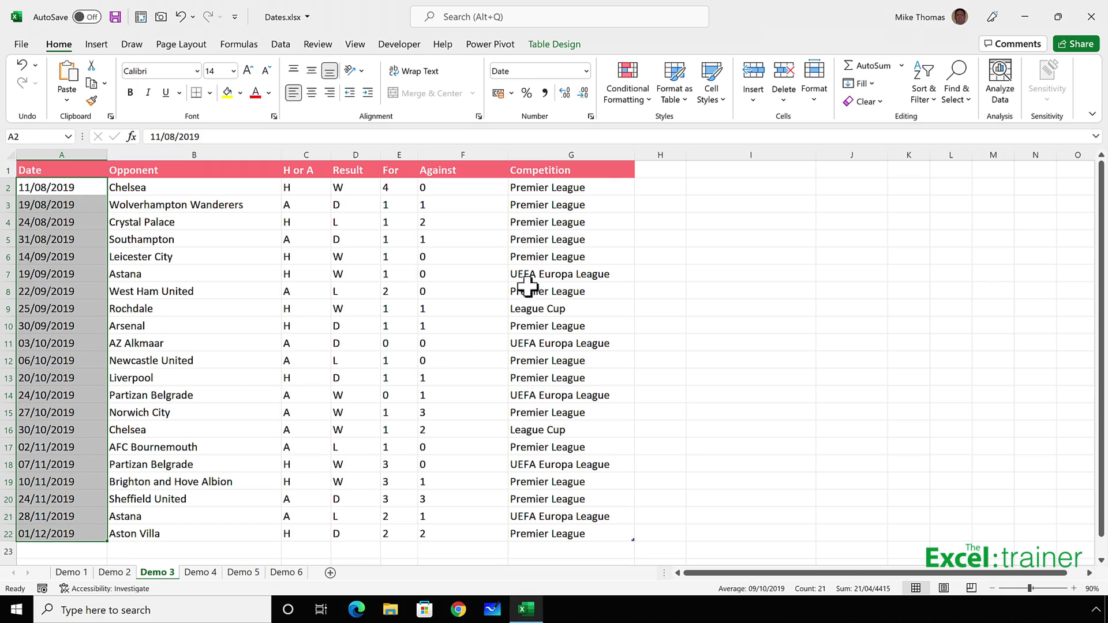
pyautogui.click(586, 71)
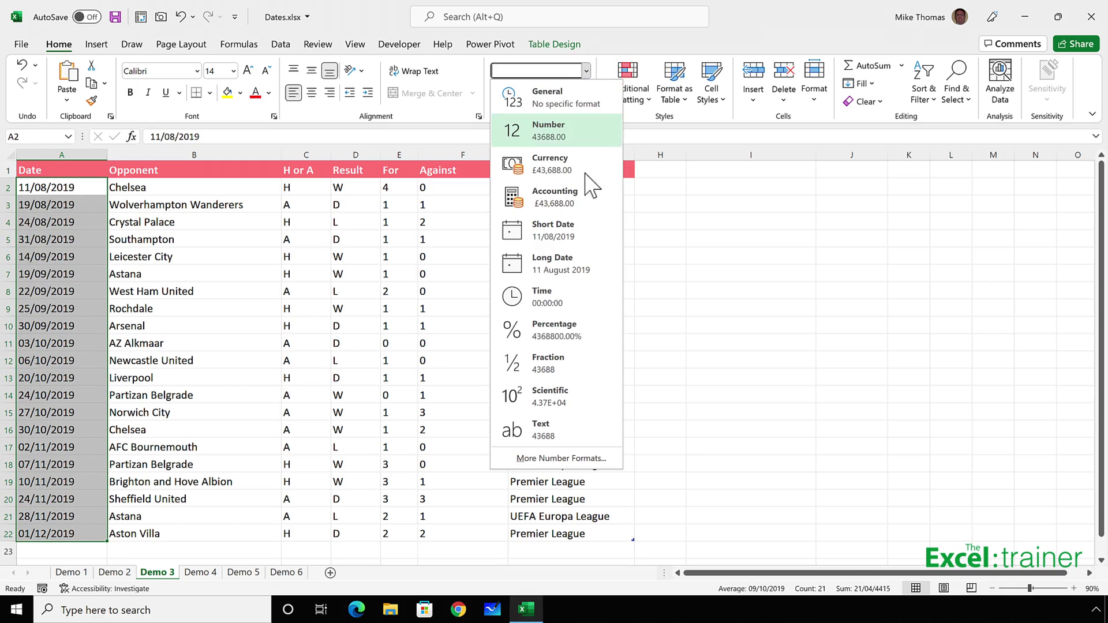
pyautogui.click(577, 458)
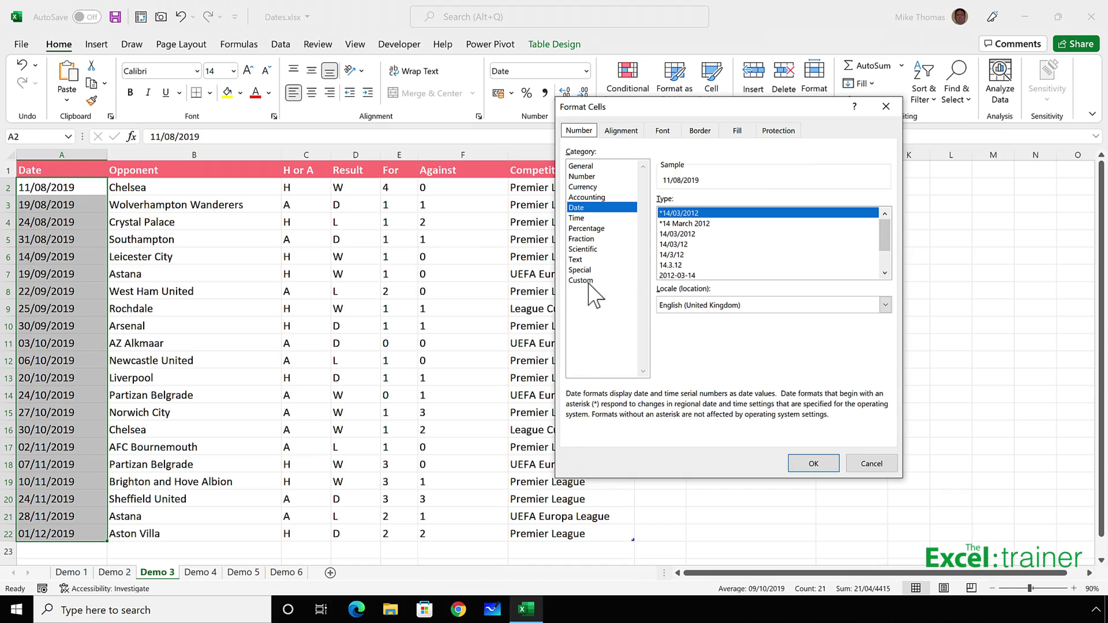
pyautogui.click(581, 280)
pyautogui.moveTo(708, 214); pyautogui.dragTo(608, 213)
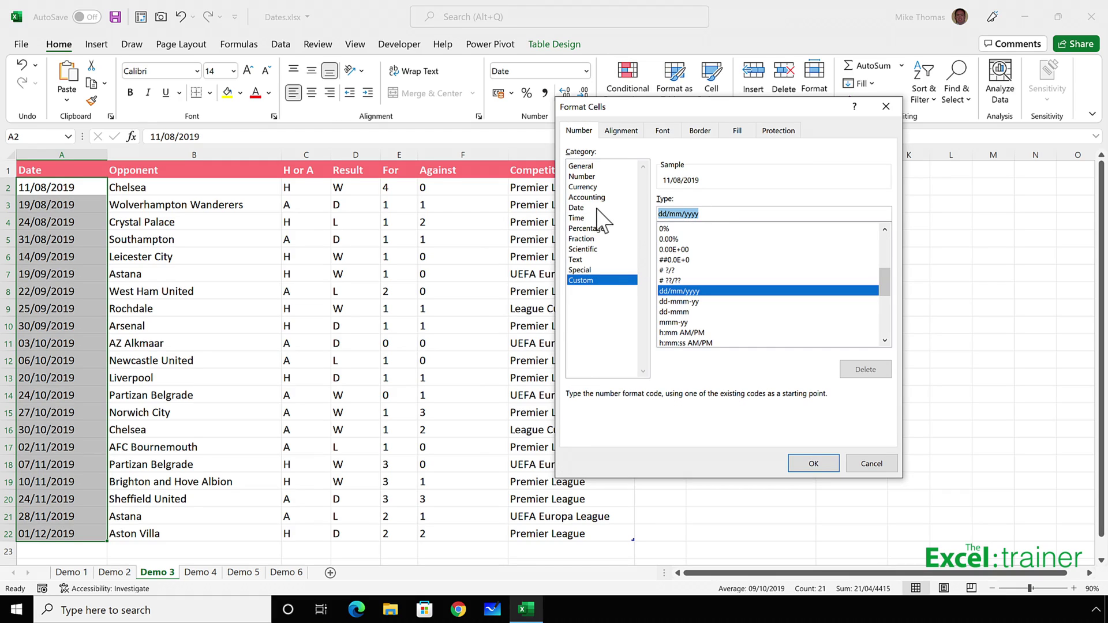
pyautogui.write('dddd')
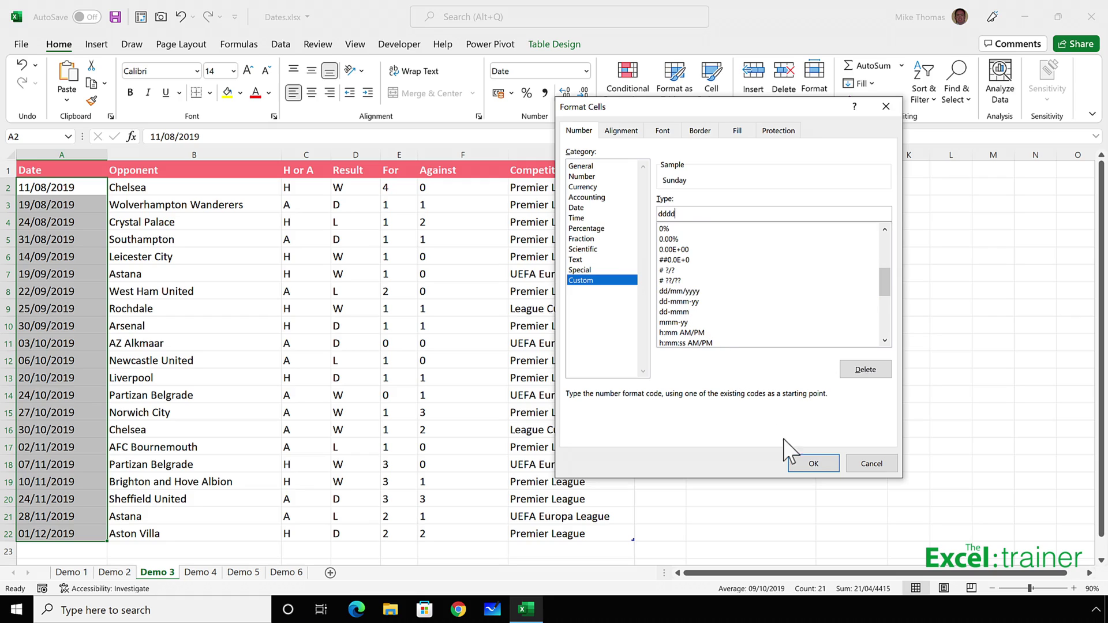
pyautogui.click(803, 461)
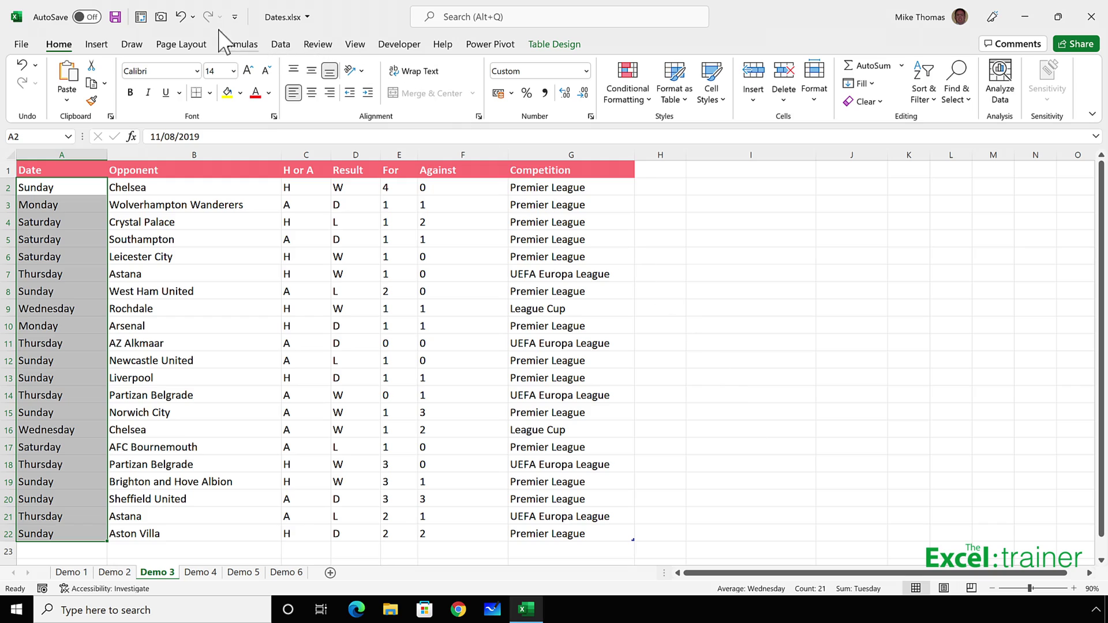
# - Undo the weekday format and view the table name tblMatches under Table Design
pyautogui.click(181, 17)
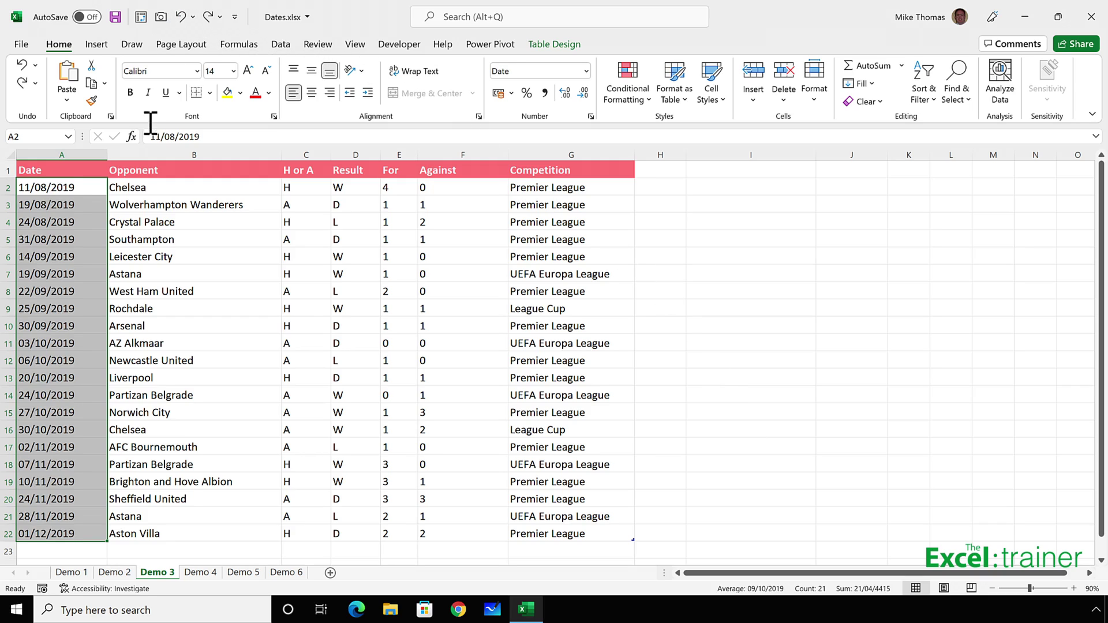
pyautogui.click(155, 169)
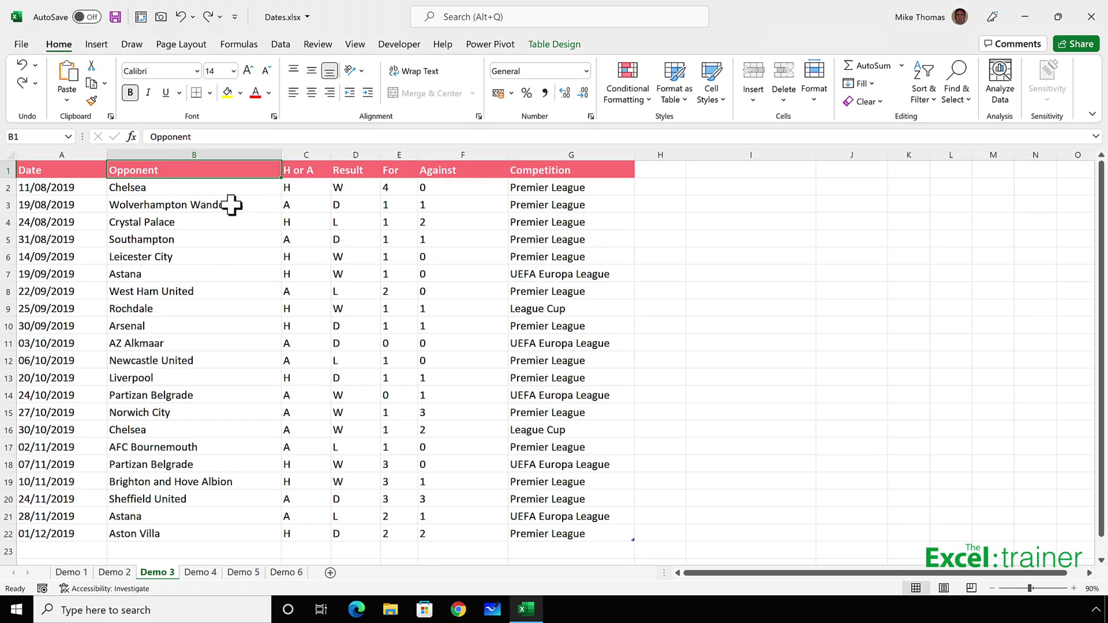
pyautogui.click(550, 47)
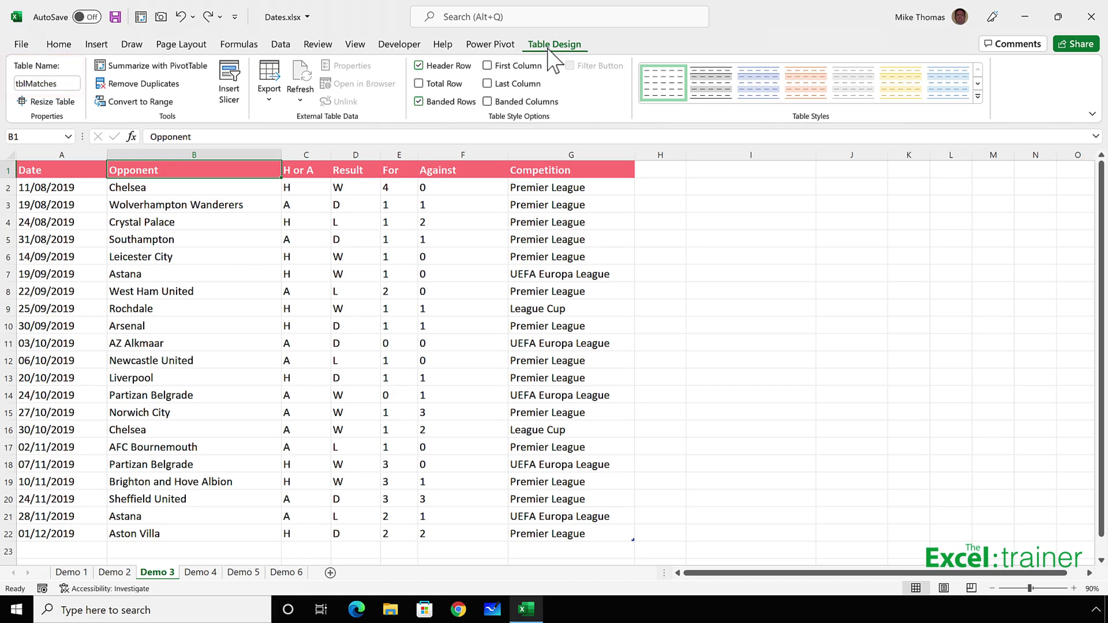
pyautogui.click(656, 172)
pyautogui.write('Day')
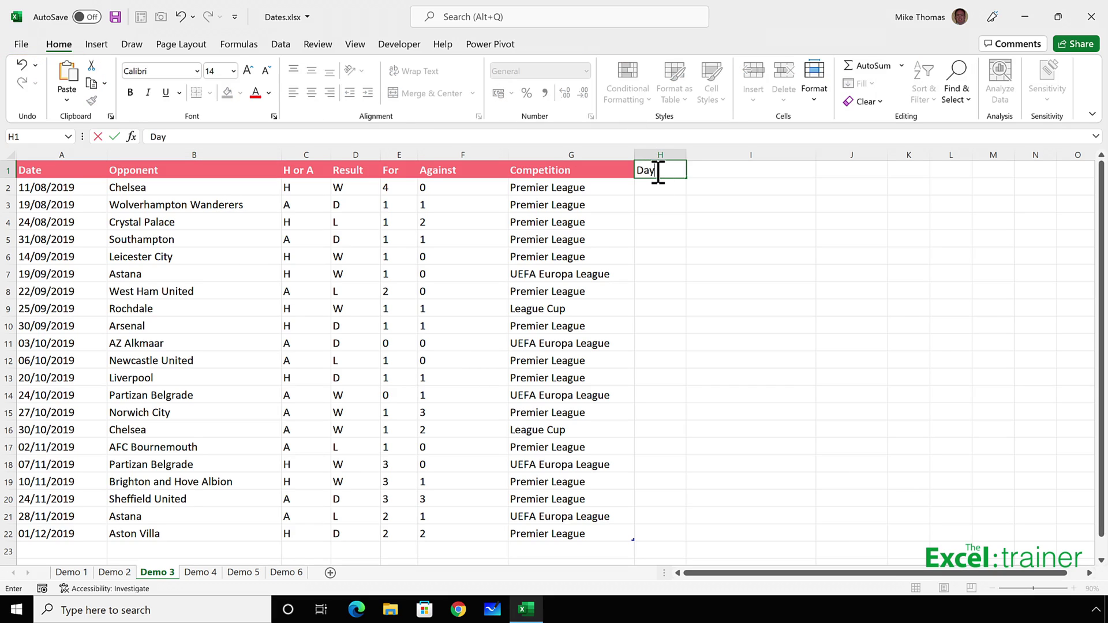
pyautogui.hotkey('ctrl', 'Return')
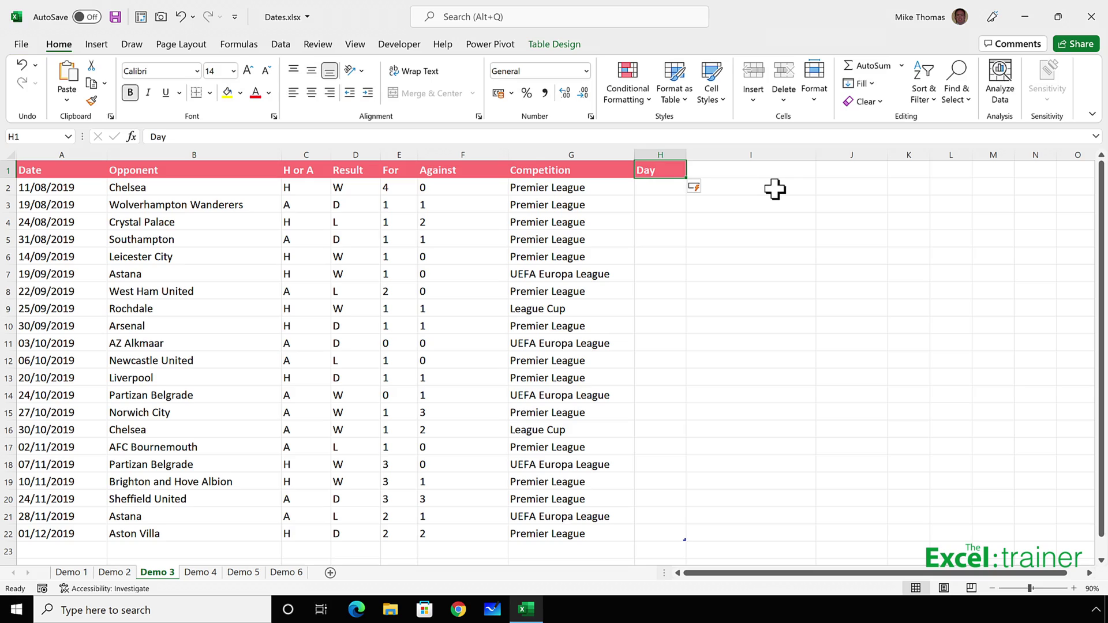
pyautogui.press('Down')
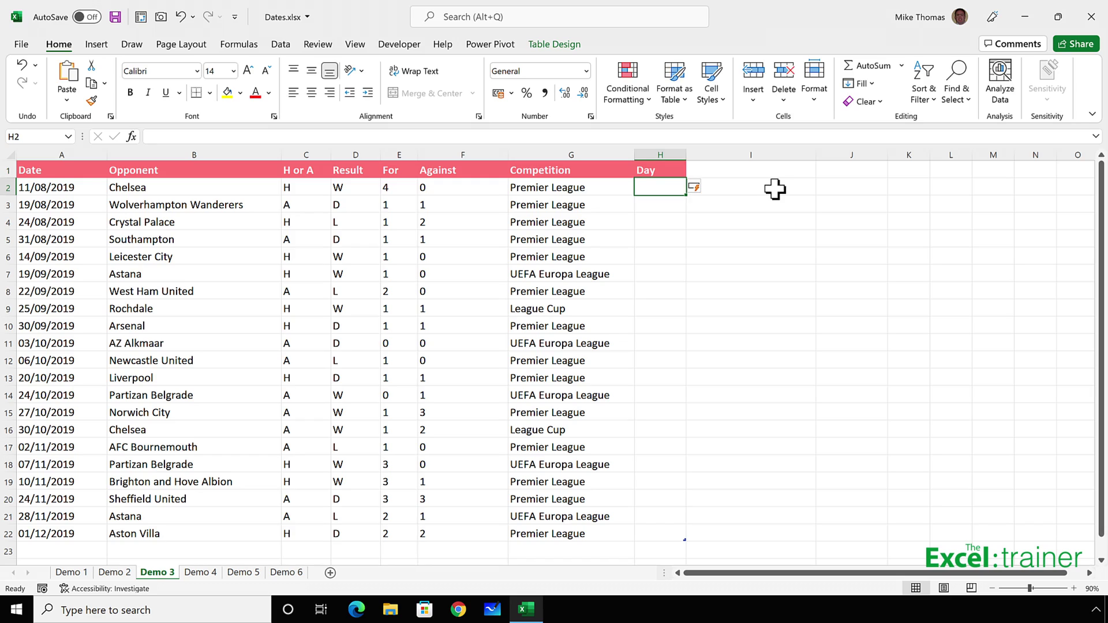
pyautogui.write('=text(')
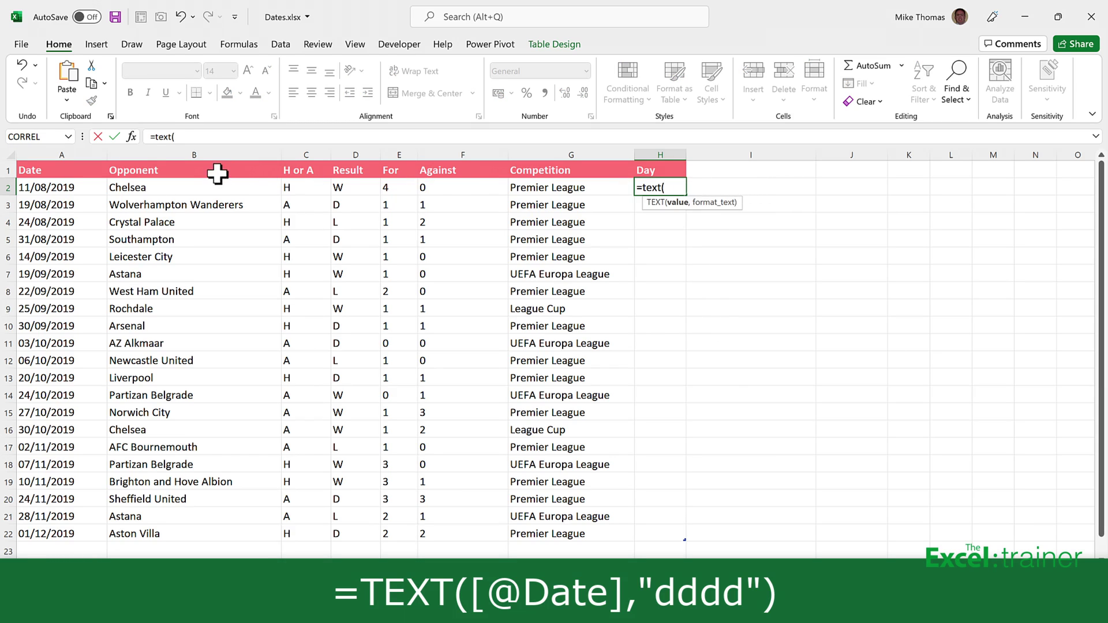
pyautogui.click(65, 186)
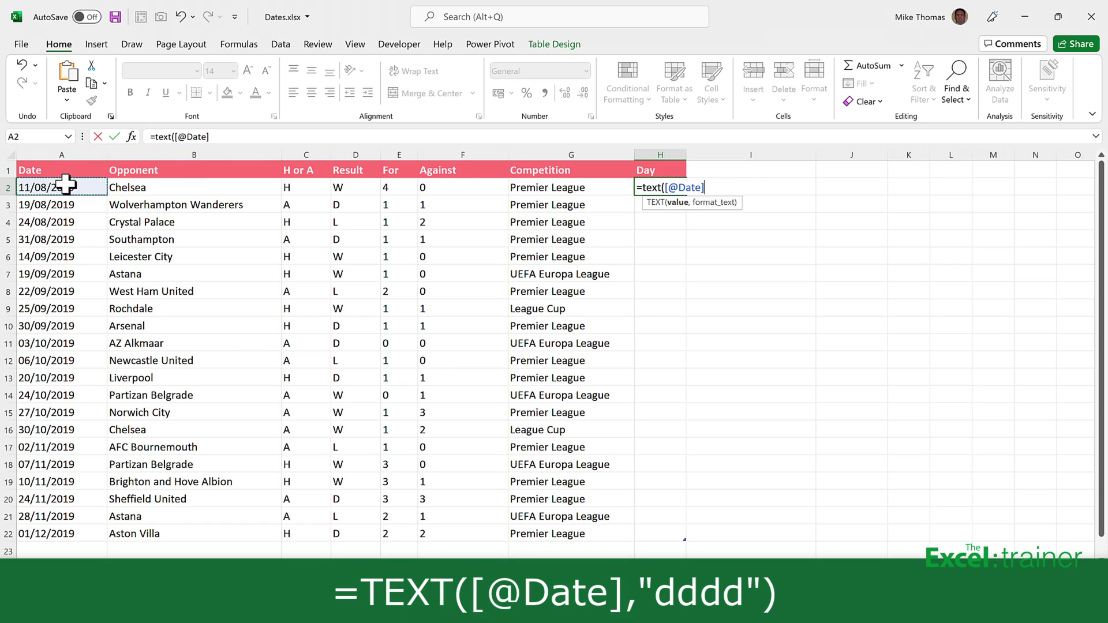
pyautogui.write(',"')
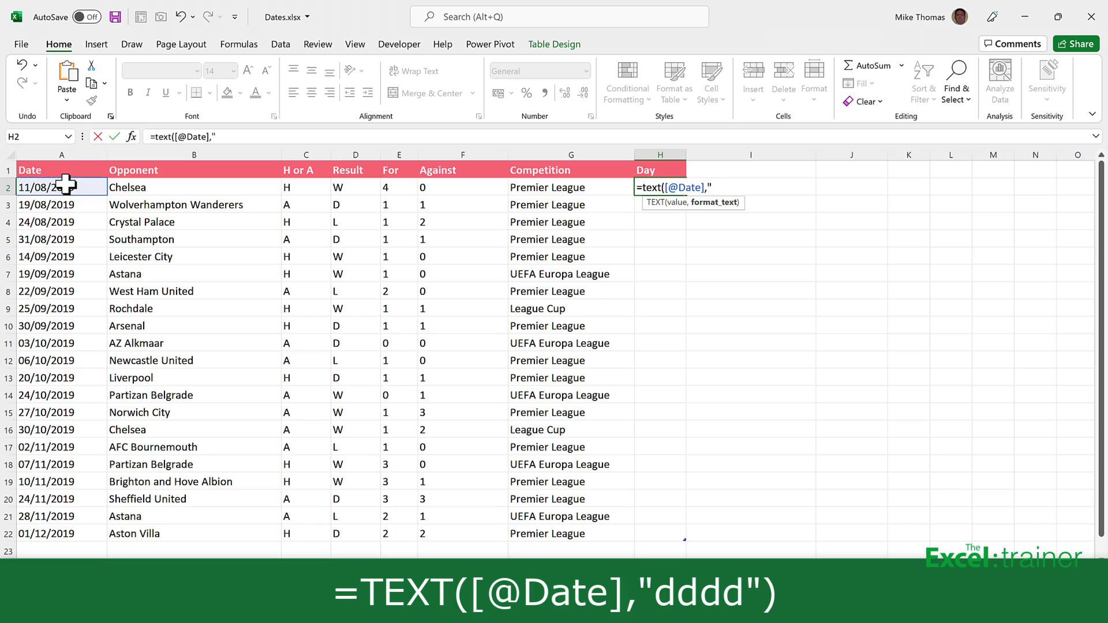
pyautogui.write('dddd")')
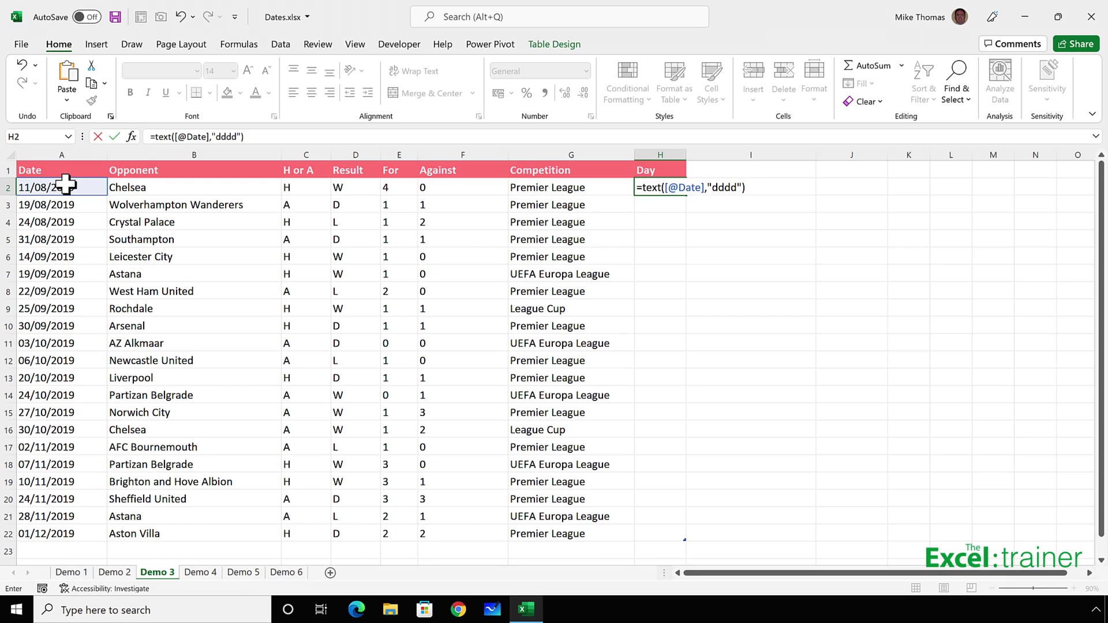
pyautogui.hotkey('ctrl', 'Return')
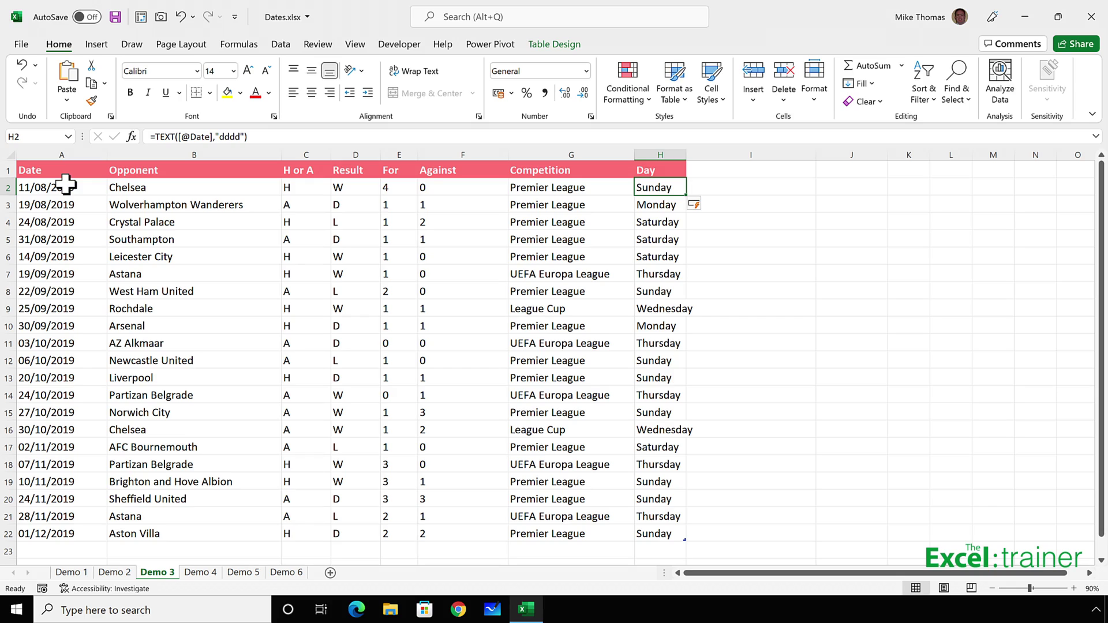
# - Create an empty PivotTable from the match table on the existing worksheet at J1
pyautogui.click(260, 222)
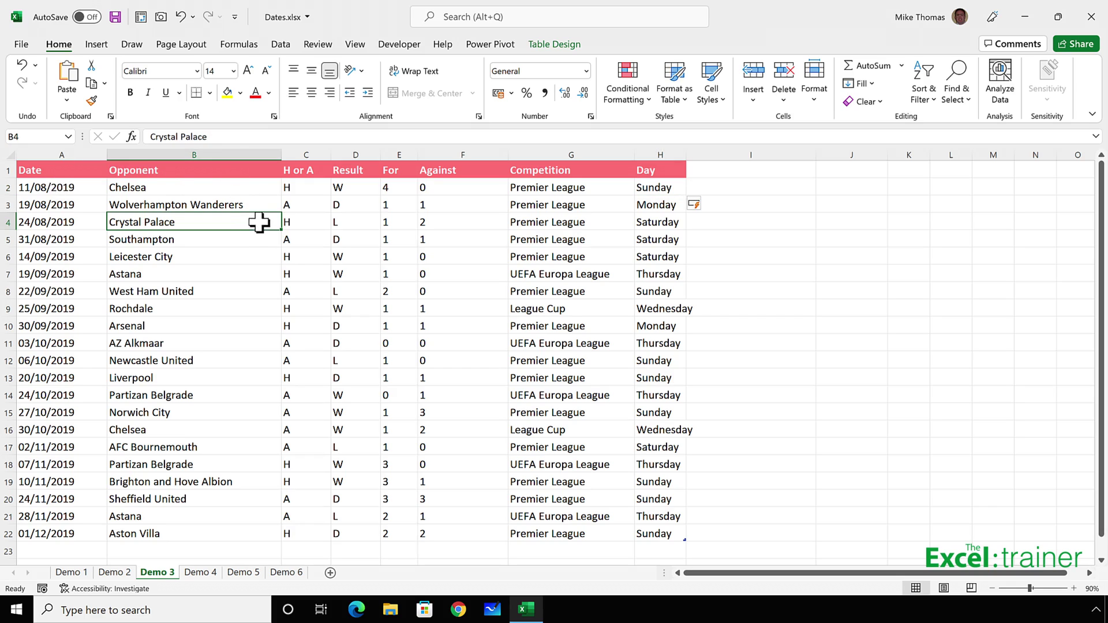
pyautogui.click(102, 47)
pyautogui.click(34, 74)
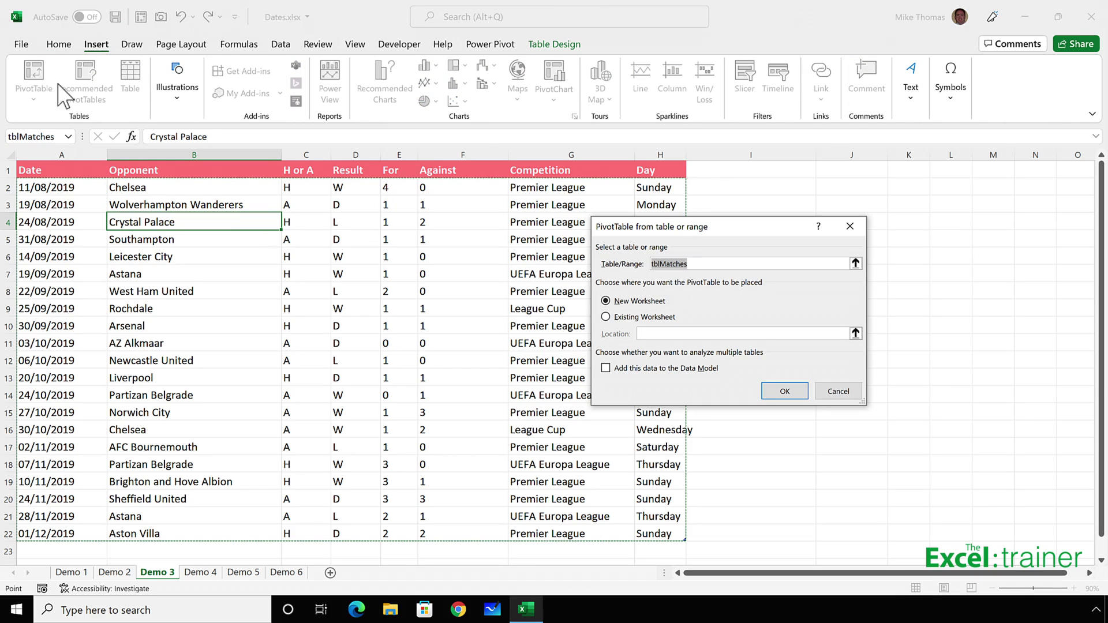
pyautogui.click(611, 317)
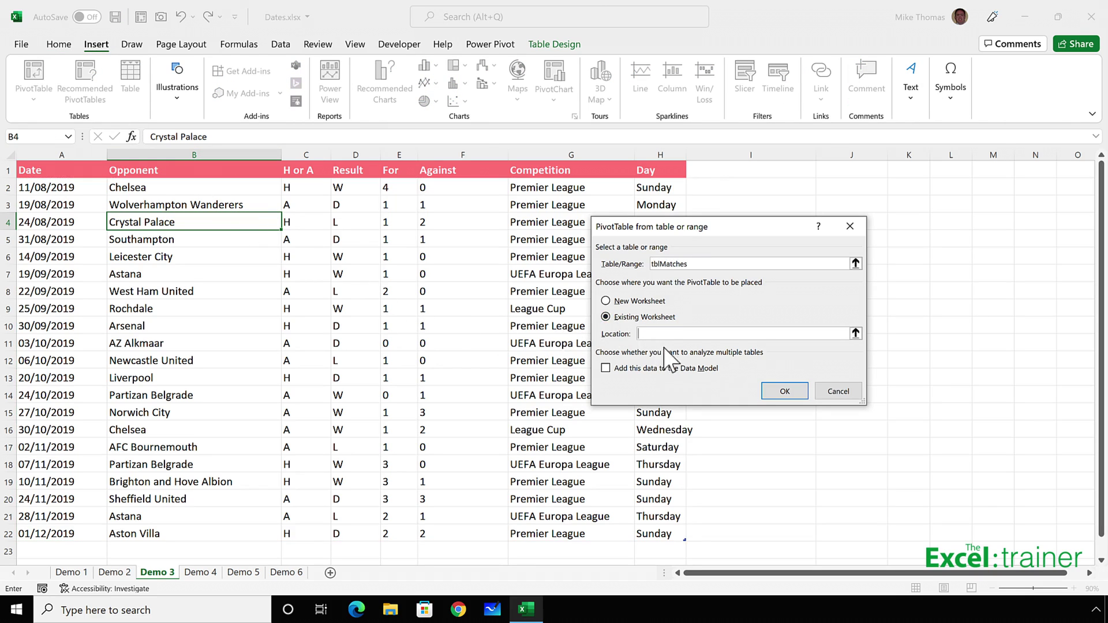
pyautogui.click(845, 170)
pyautogui.click(796, 395)
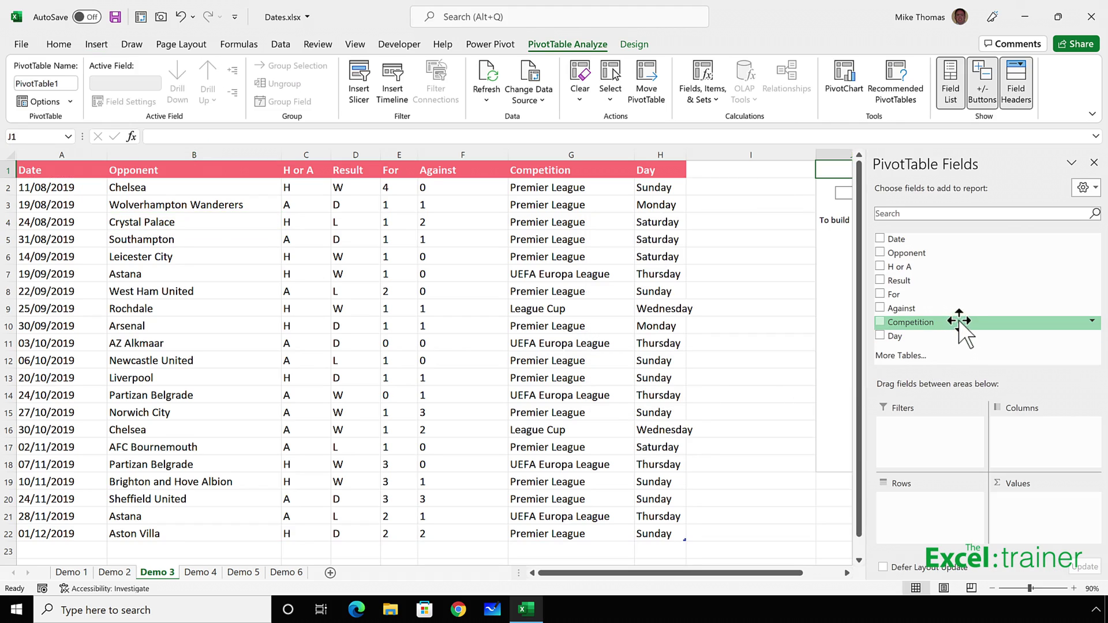
# - Put Day in Rows and Date in Values to count matches per weekday (total 21)
pyautogui.moveTo(926, 337); pyautogui.dragTo(923, 506)
pyautogui.moveTo(798, 575); pyautogui.dragTo(842, 575)
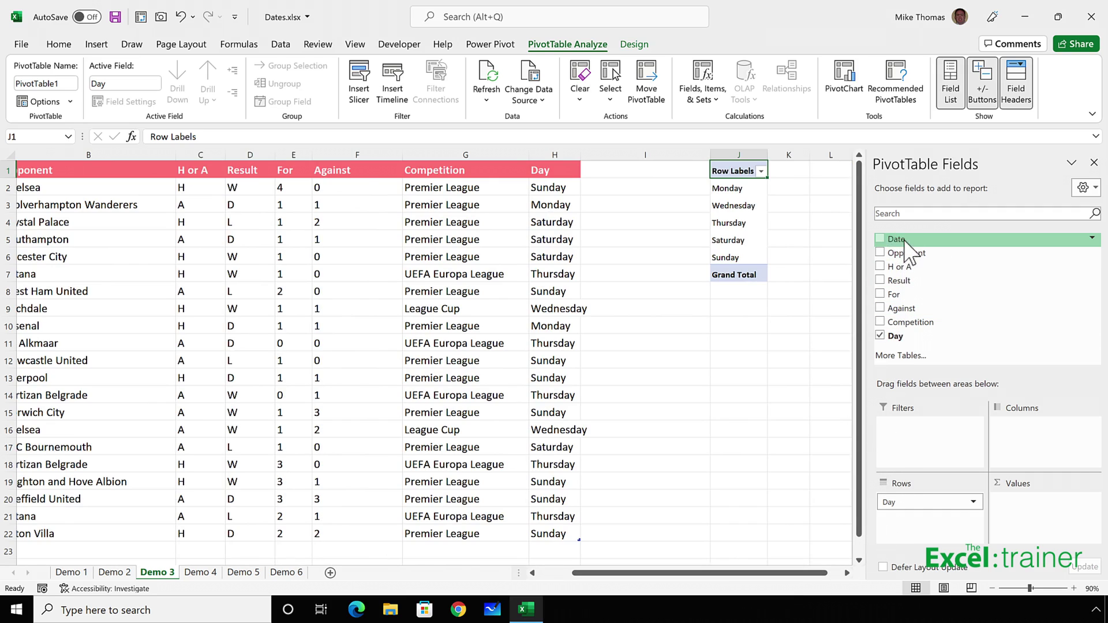
pyautogui.moveTo(901, 239); pyautogui.dragTo(1055, 518)
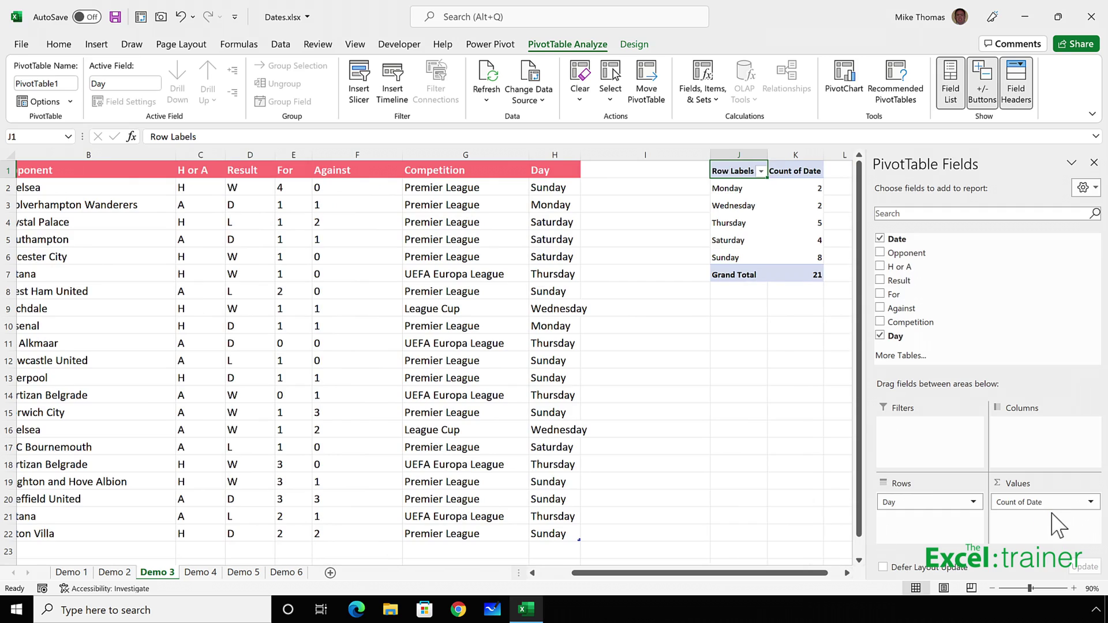